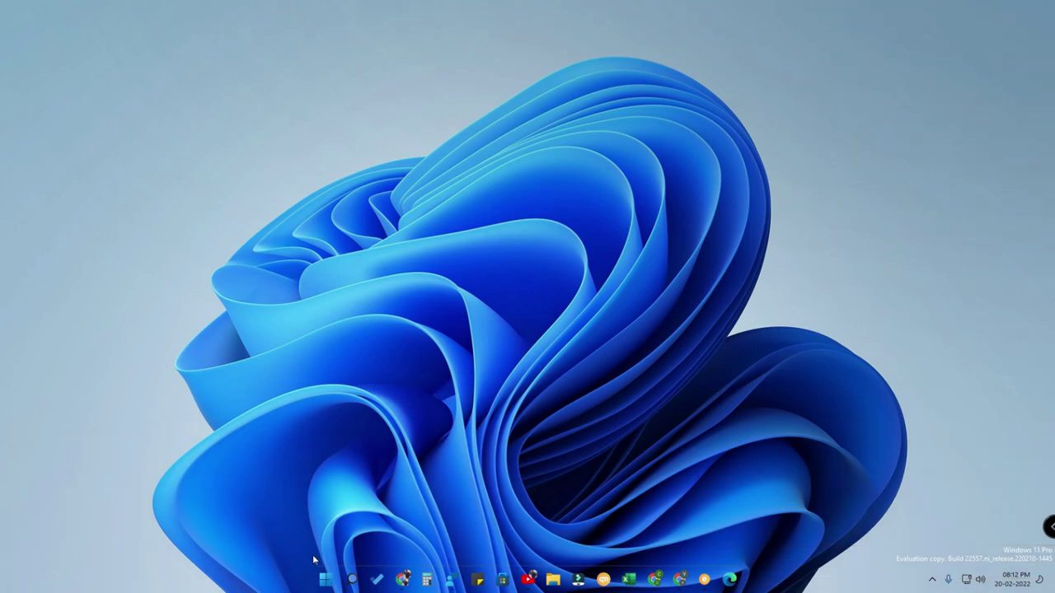
- Group the TranslucentTB and PowerToys (Preview) pins into one Start menu folder, and open the folder to view its contents
left_click(326, 581)
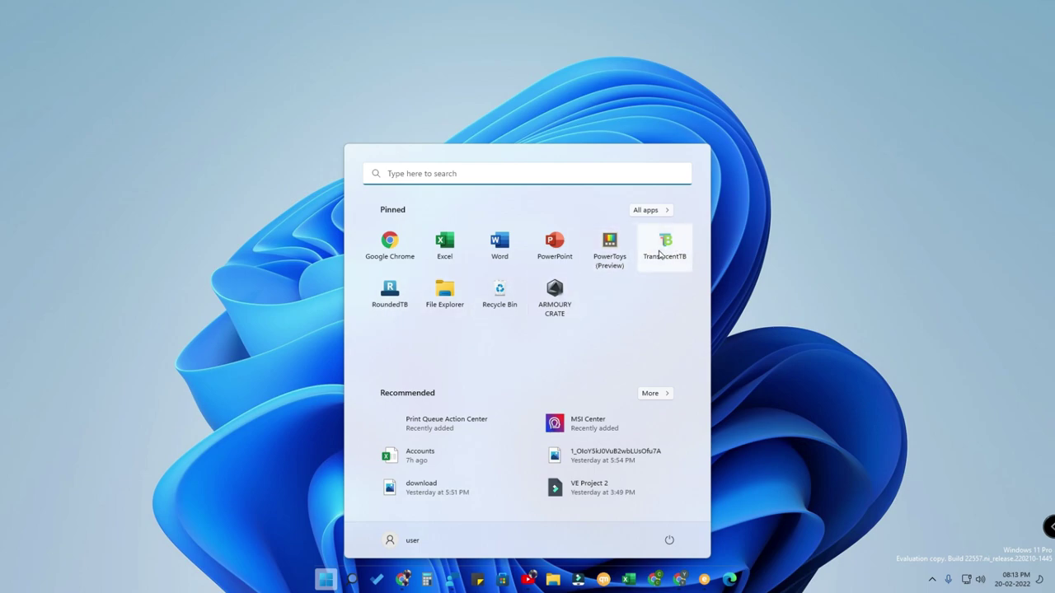
left_click_drag(672, 251, 621, 255)
left_click(614, 254)
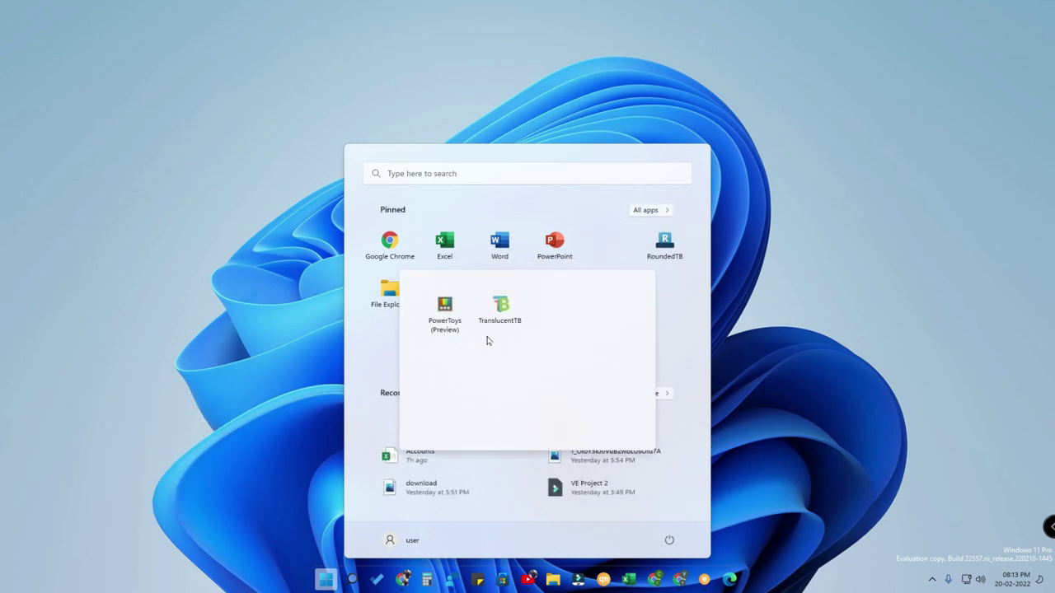
left_click(681, 316)
left_click(682, 335)
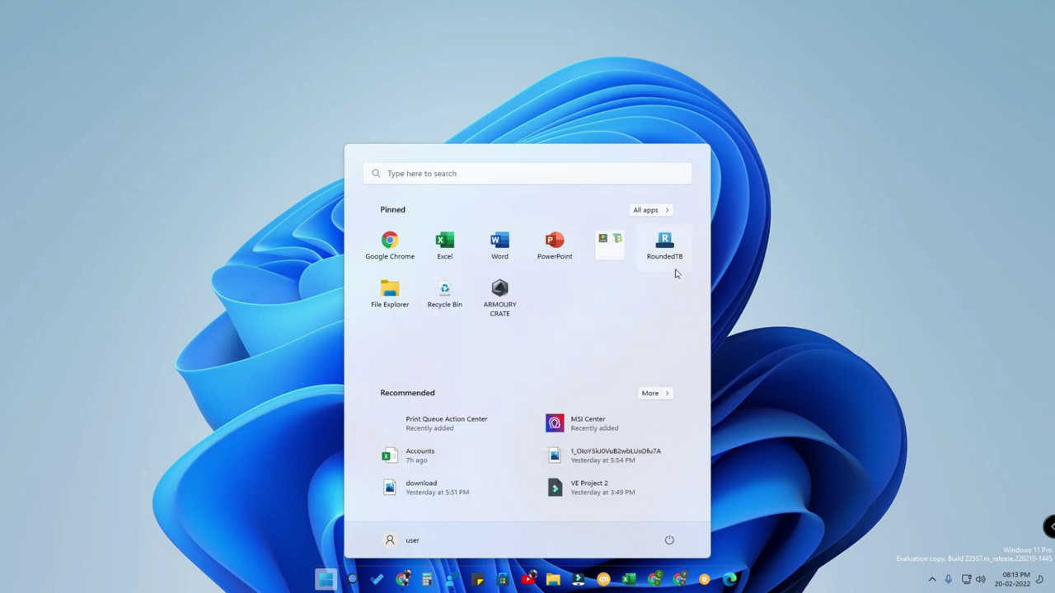
- Add RoundedTB to the Start menu folder, move it back out to the pinned apps and close the Start menu
left_click_drag(643, 276, 659, 258)
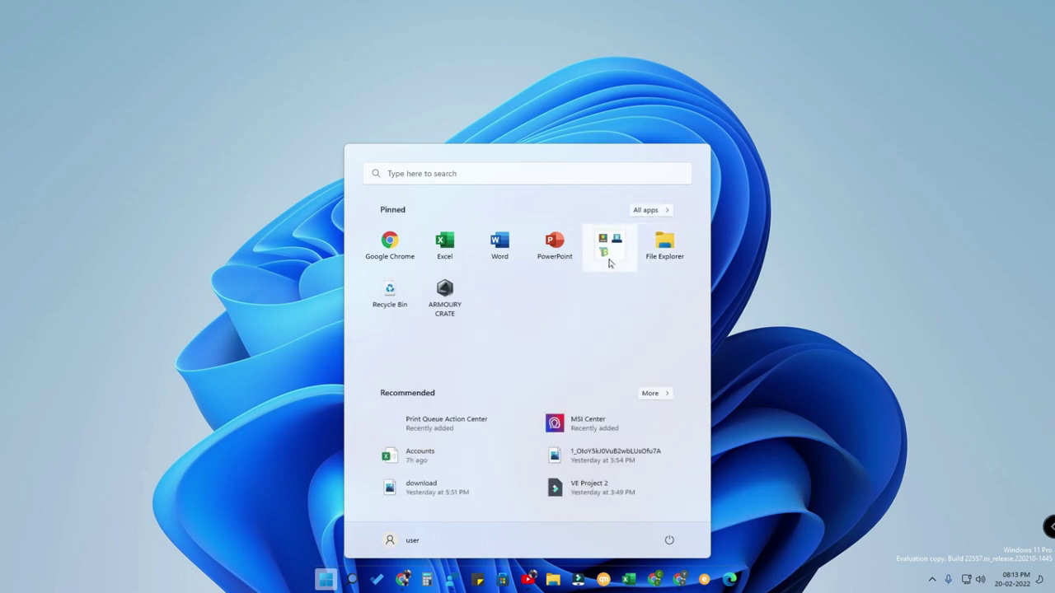
left_click(609, 260)
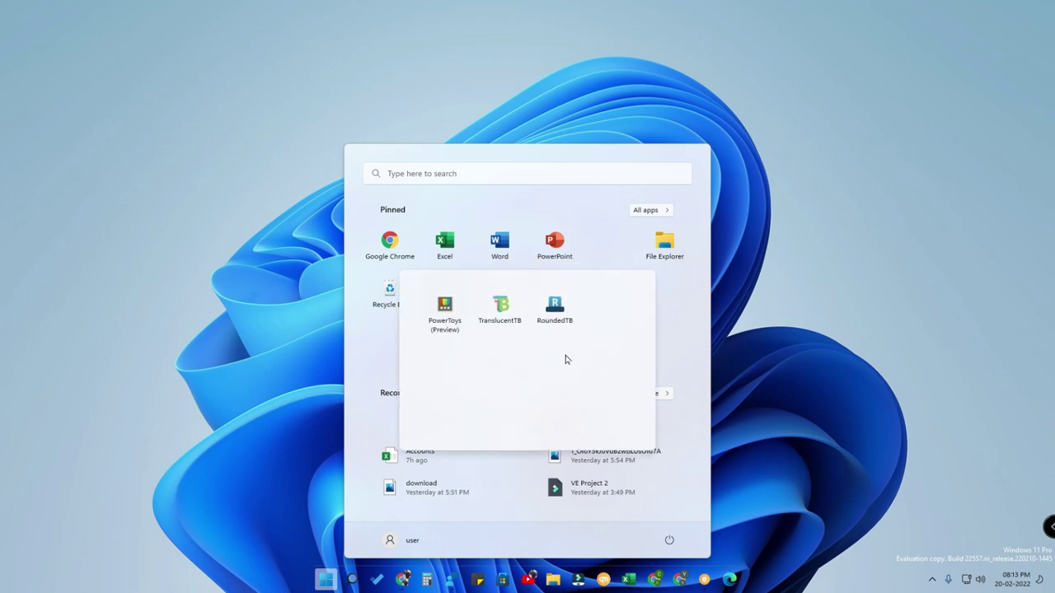
left_click_drag(548, 326, 593, 264)
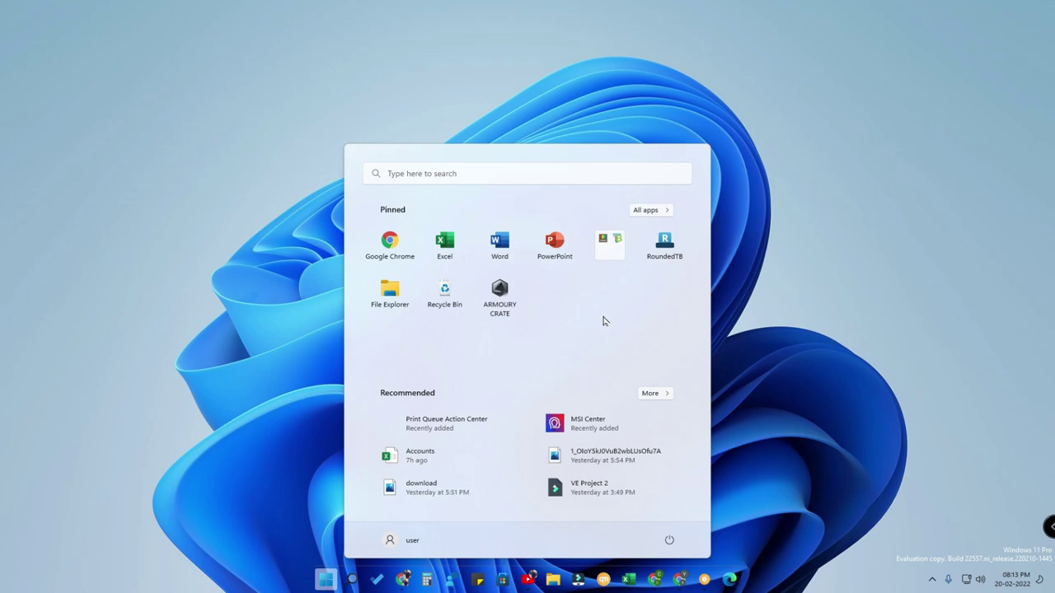
left_click(771, 300)
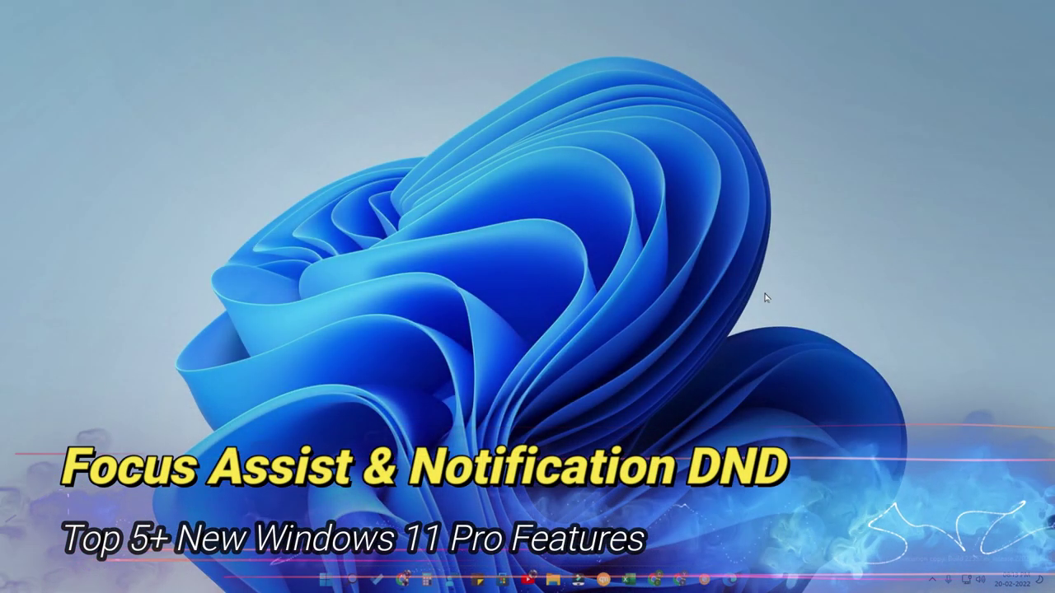
- Start a 15-minute focus session from the notification and calendar flyout
left_click(967, 580)
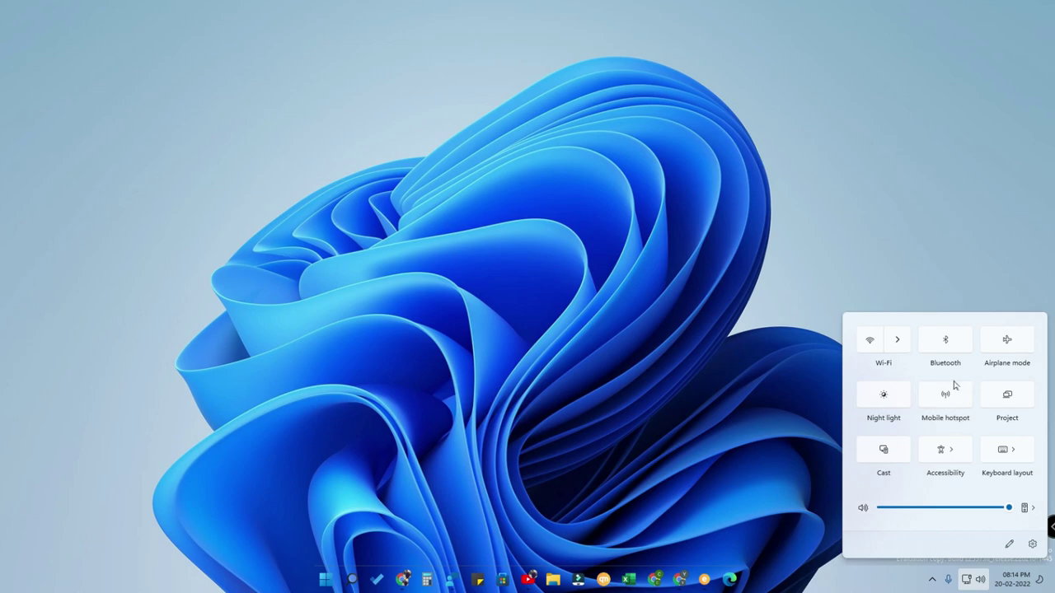
key("Escape")
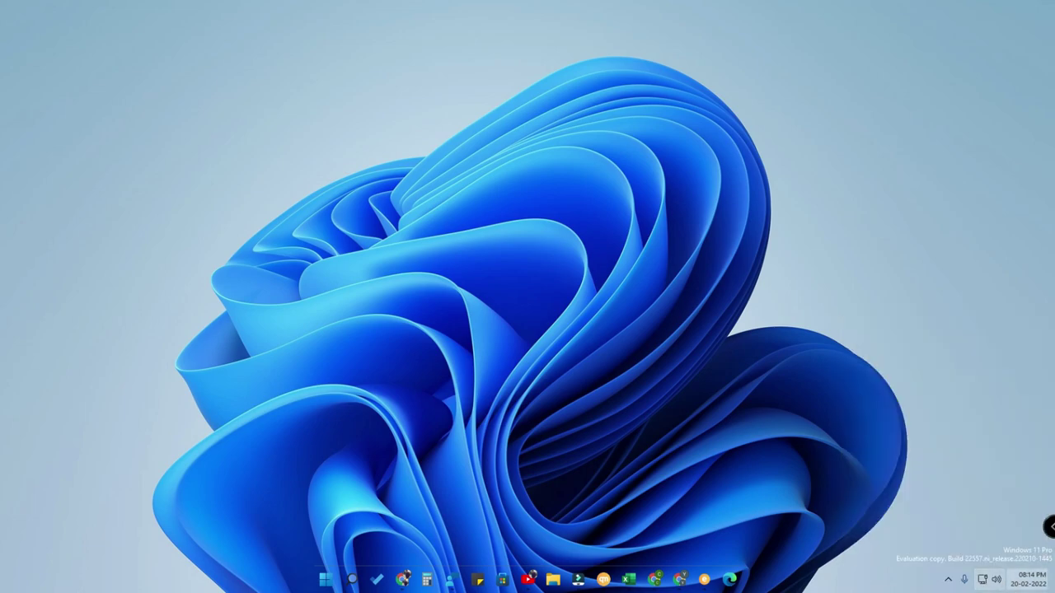
left_click(1036, 583)
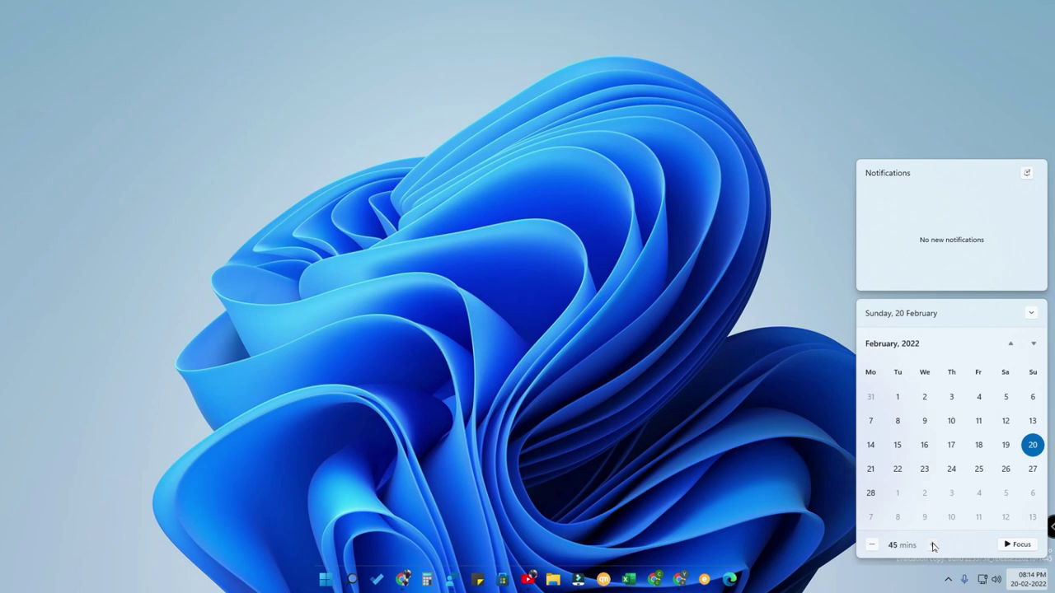
left_click(871, 546)
left_click(871, 546)
left_click(1026, 549)
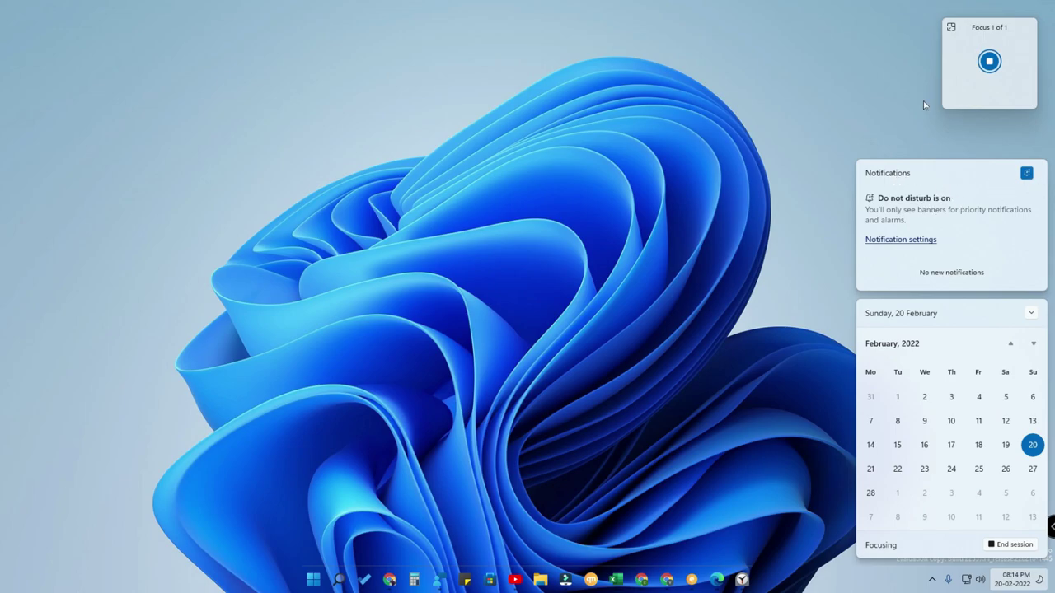
- View the running focus session in the full Clock window, close it and end the session
left_click(951, 27)
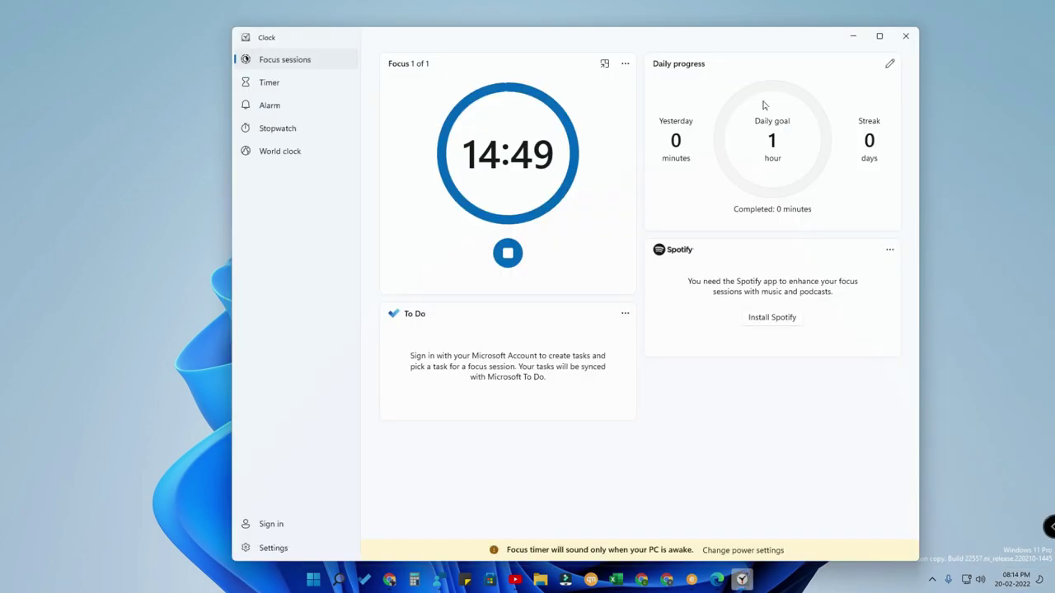
left_click_drag(544, 44, 463, 44)
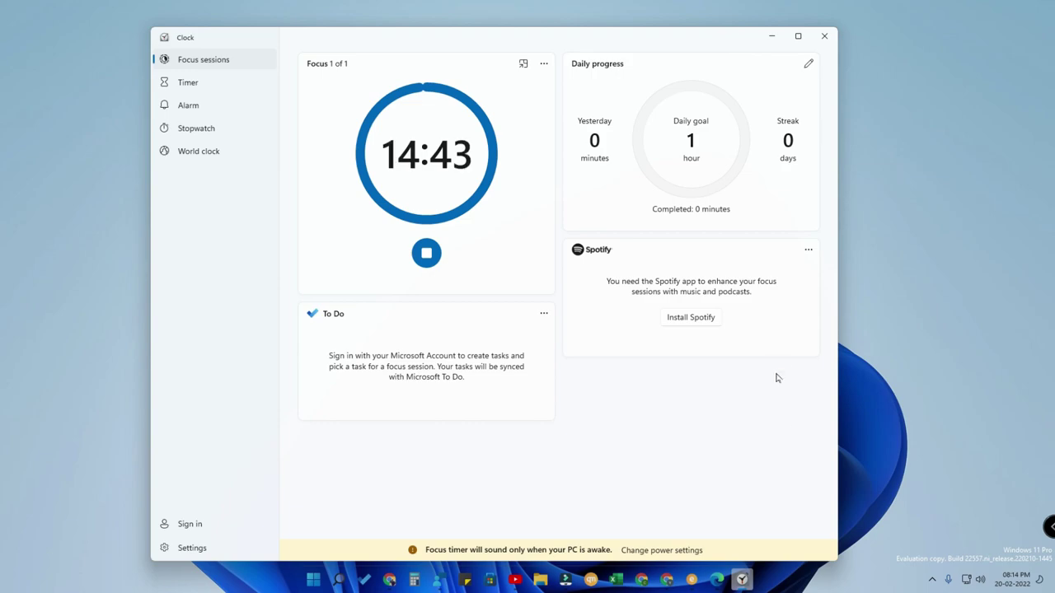
left_click(824, 36)
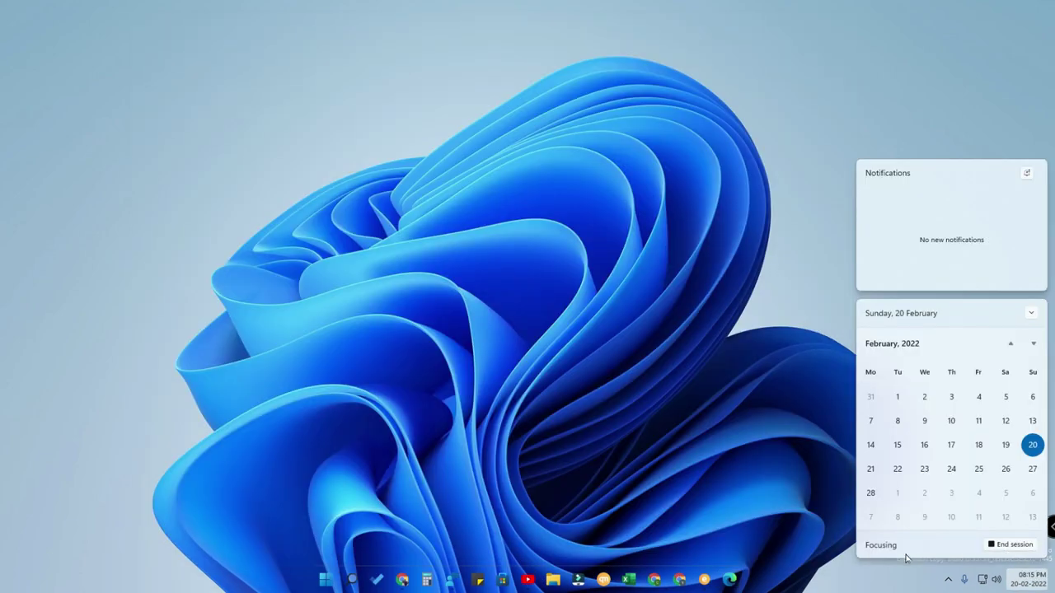
left_click(1005, 546)
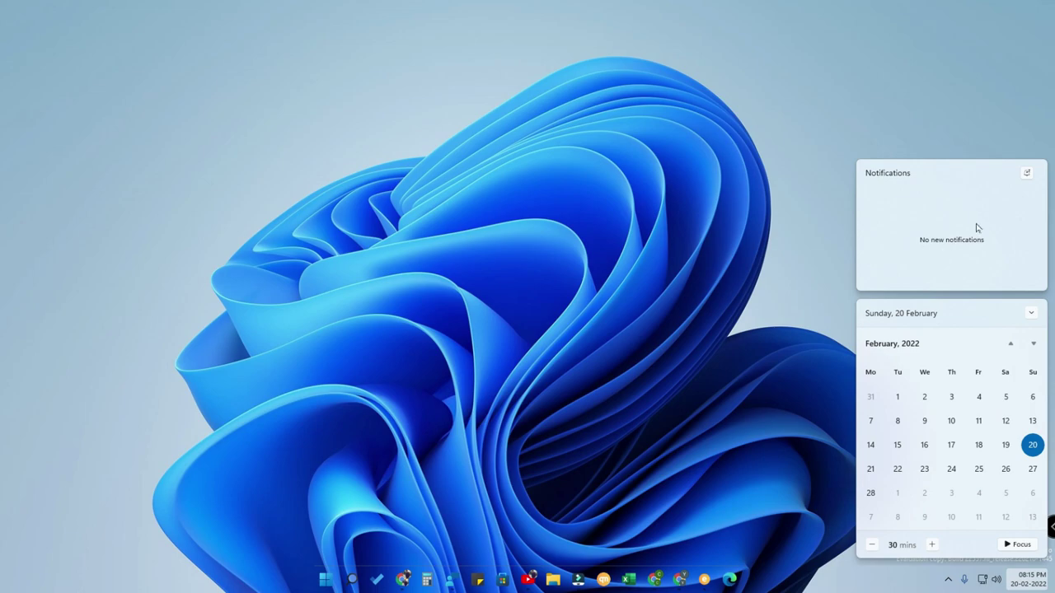
- Turn on do not disturb and expand its automatic activation options in the notification settings
left_click(1027, 175)
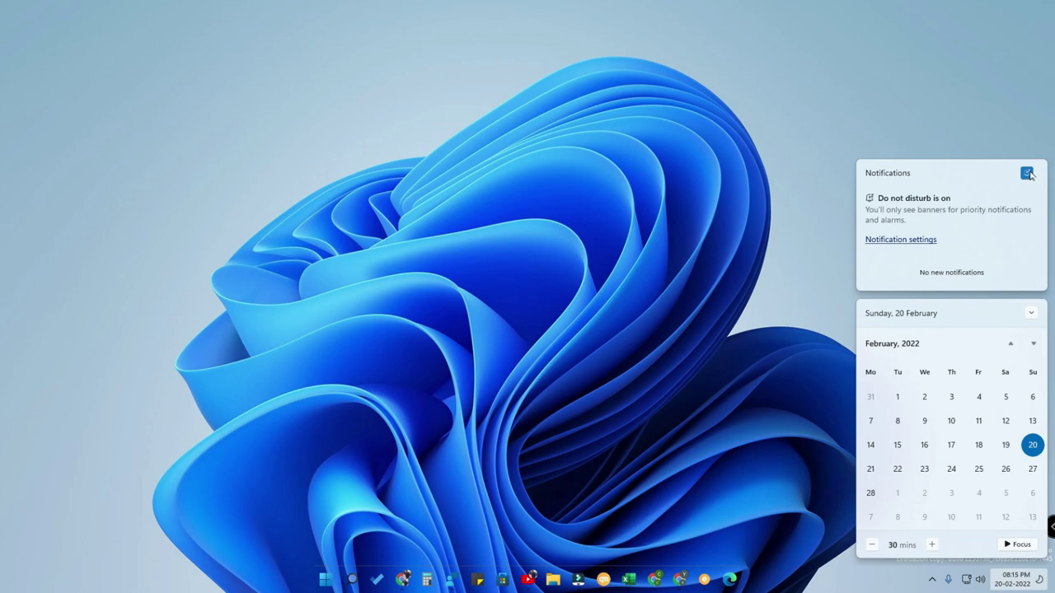
left_click(916, 247)
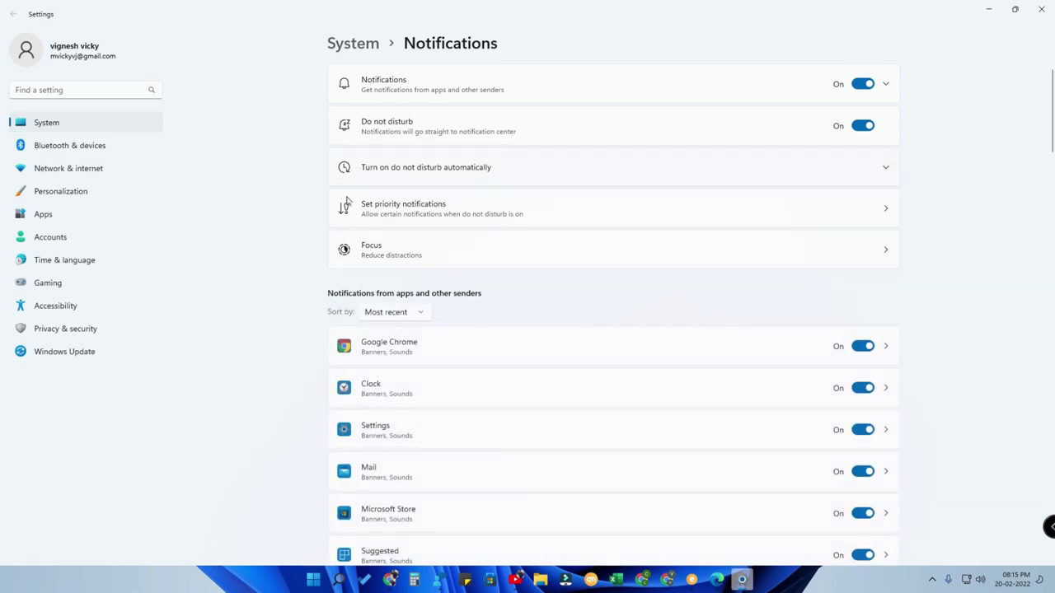
left_click(439, 169)
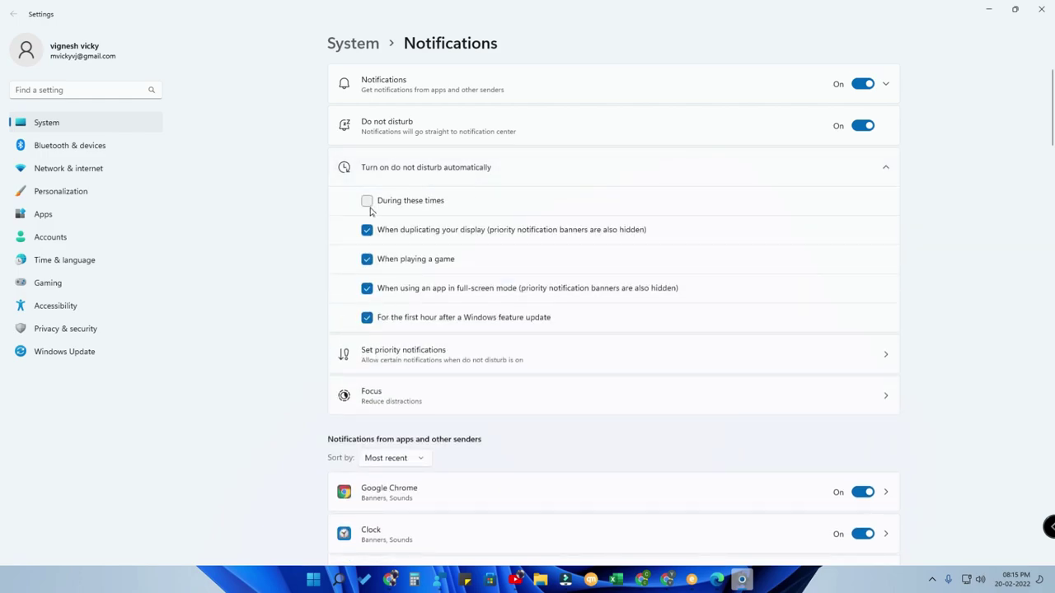
- Try the During these times schedule for do not disturb, view its Repeat choices and disable the schedule again
left_click(411, 203)
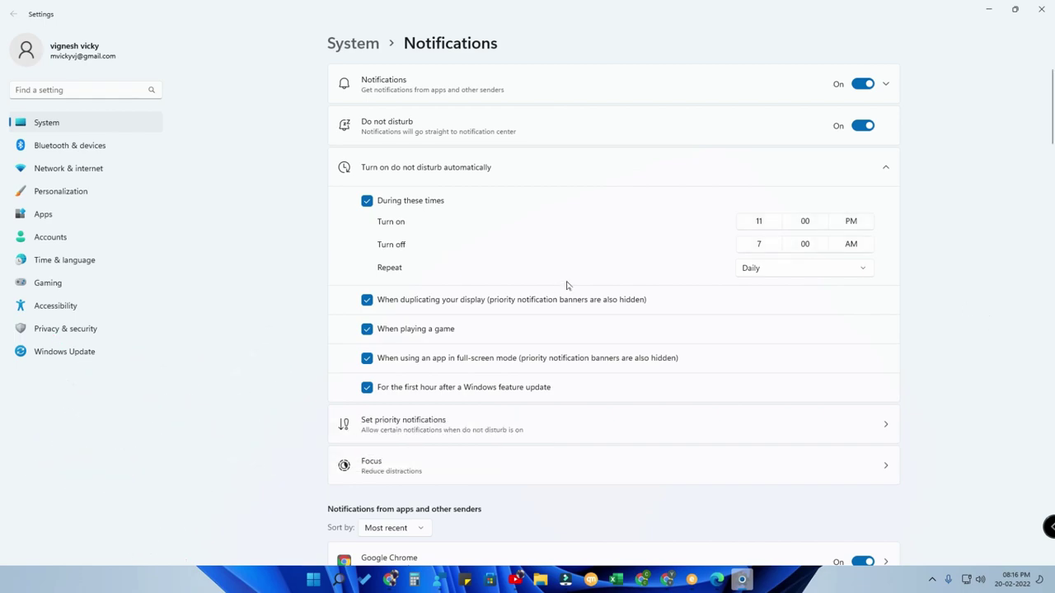
left_click(755, 273)
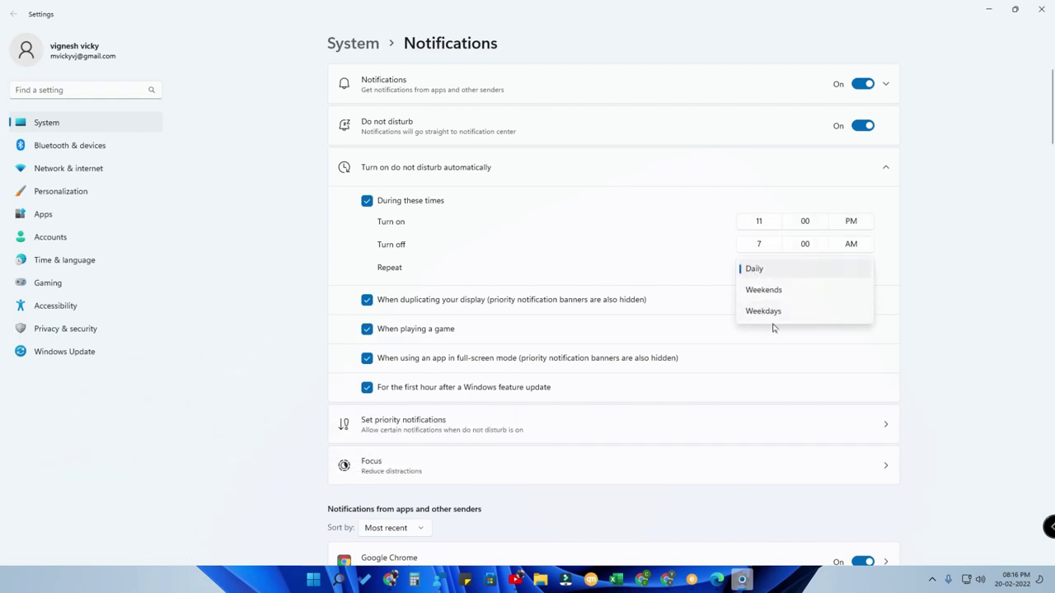
left_click(412, 200)
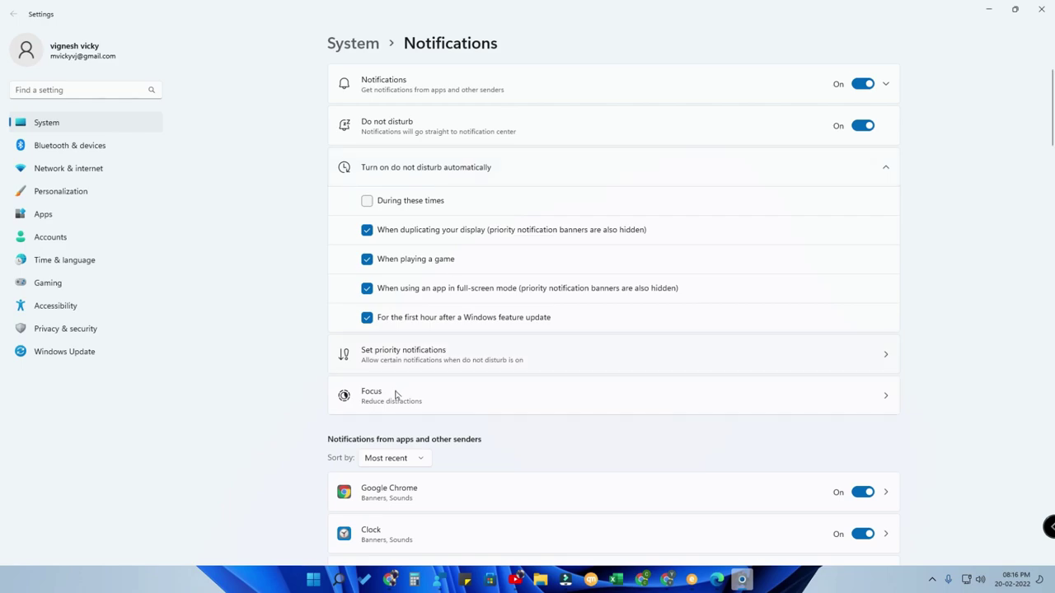
- Review the Focus settings for session duration, taskbar badges and do not disturb, and close Settings
left_click(459, 400)
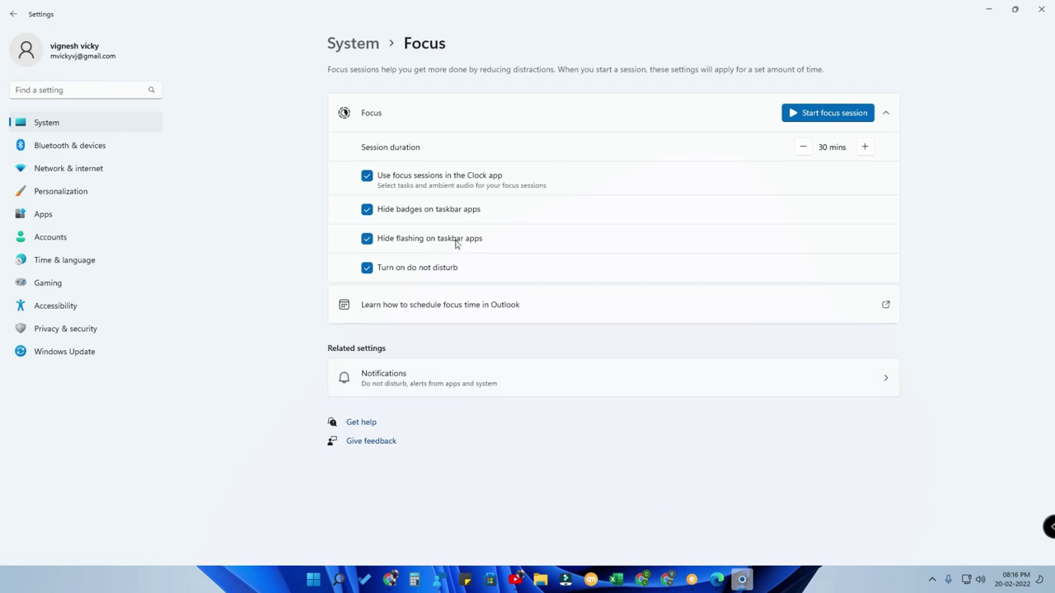
left_click(355, 44)
left_click(1045, 6)
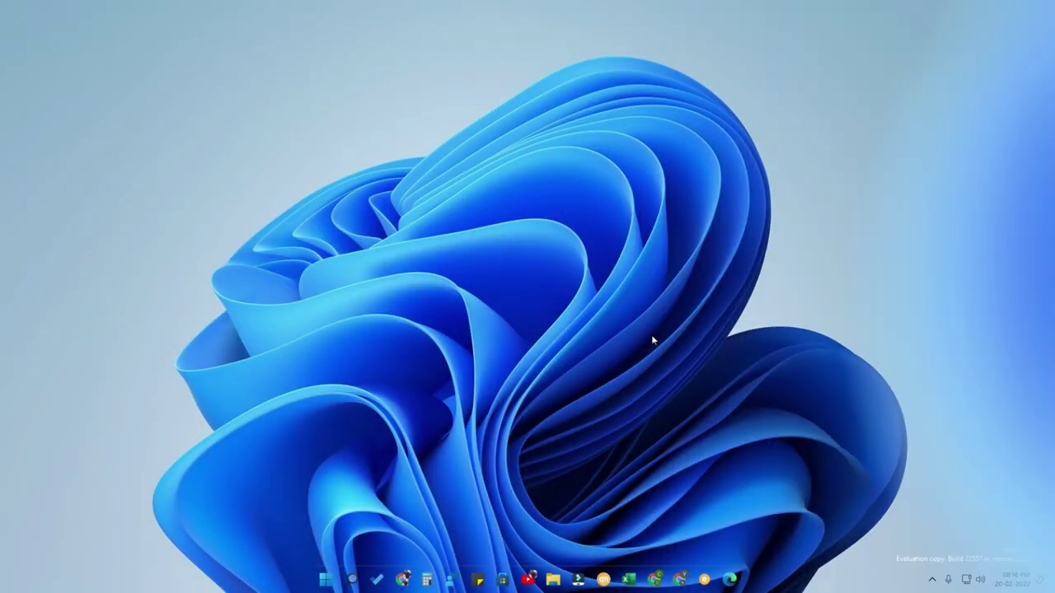
right_click(443, 214)
left_click(500, 247)
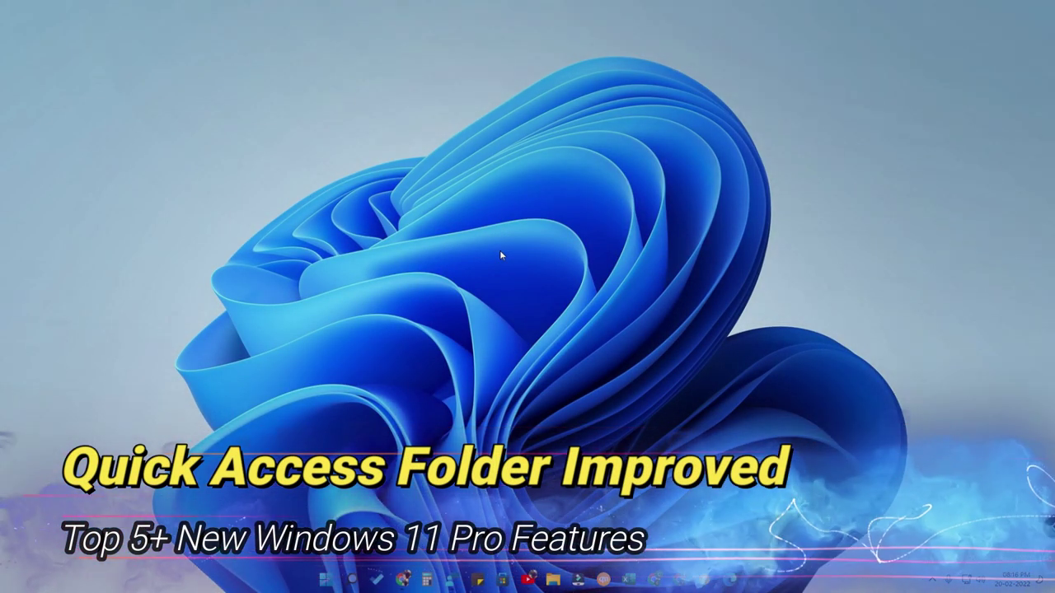
- Open File Explorer and show the Quick access view
left_click(553, 579)
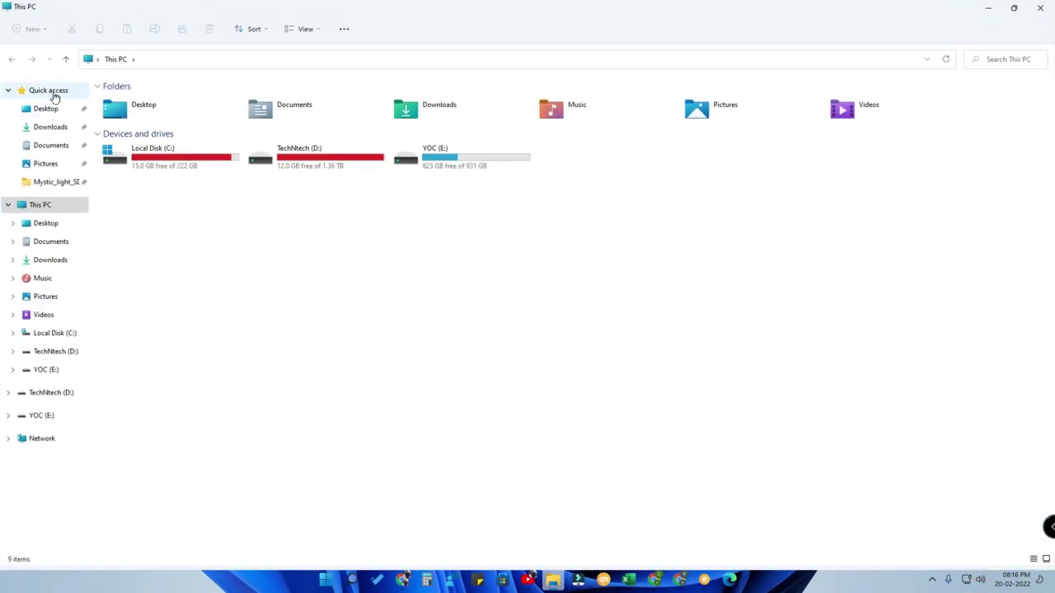
left_click(51, 91)
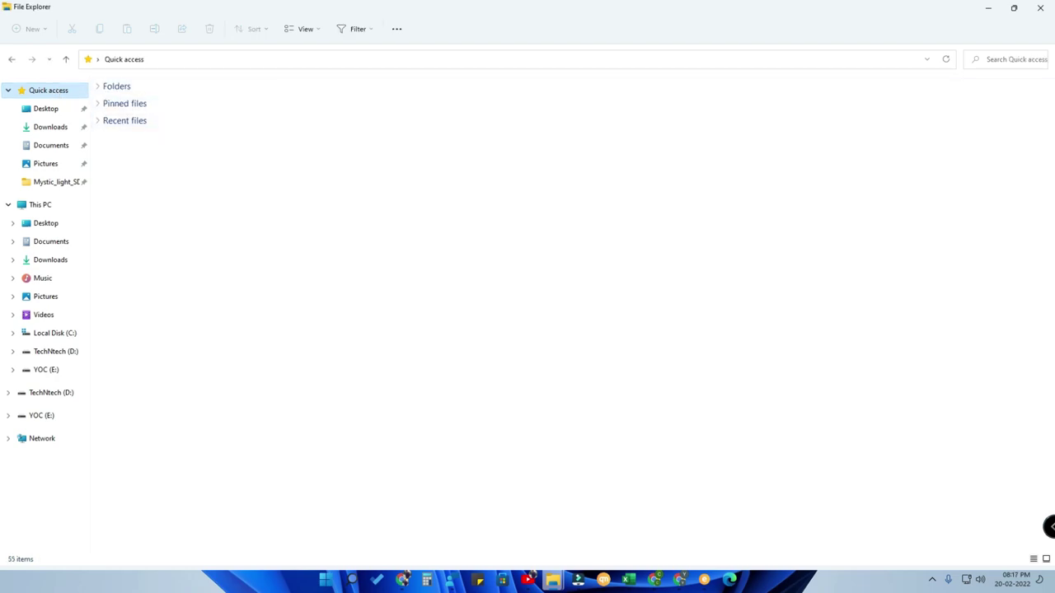
- Switch to the Downloads window and check the NiceHash_QuickMiner_v0.5.1.3 folder's options for pinning to Quick access
left_click(553, 580)
left_click(612, 536)
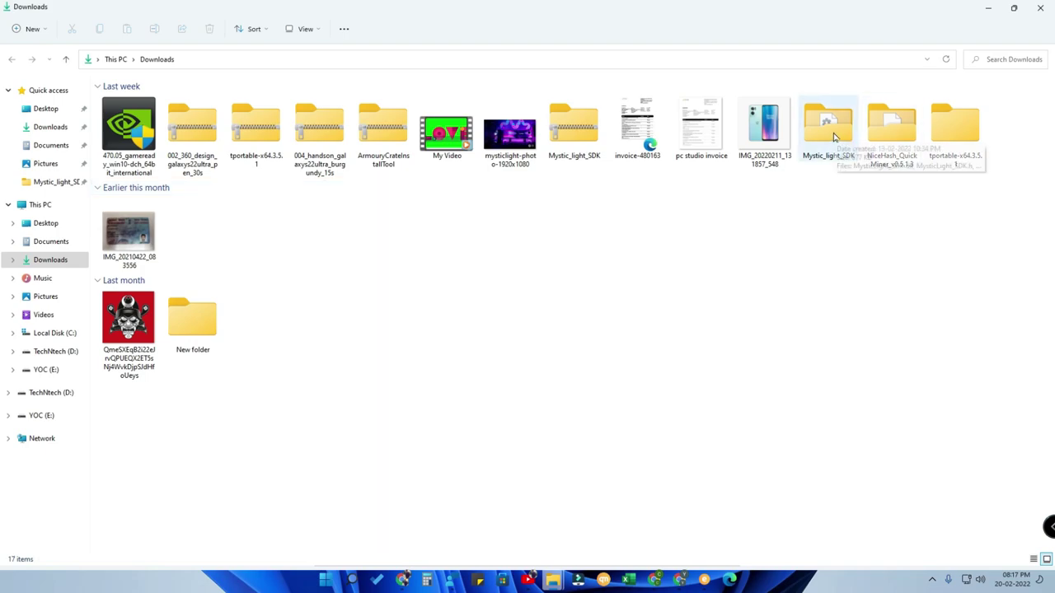
right_click(887, 135)
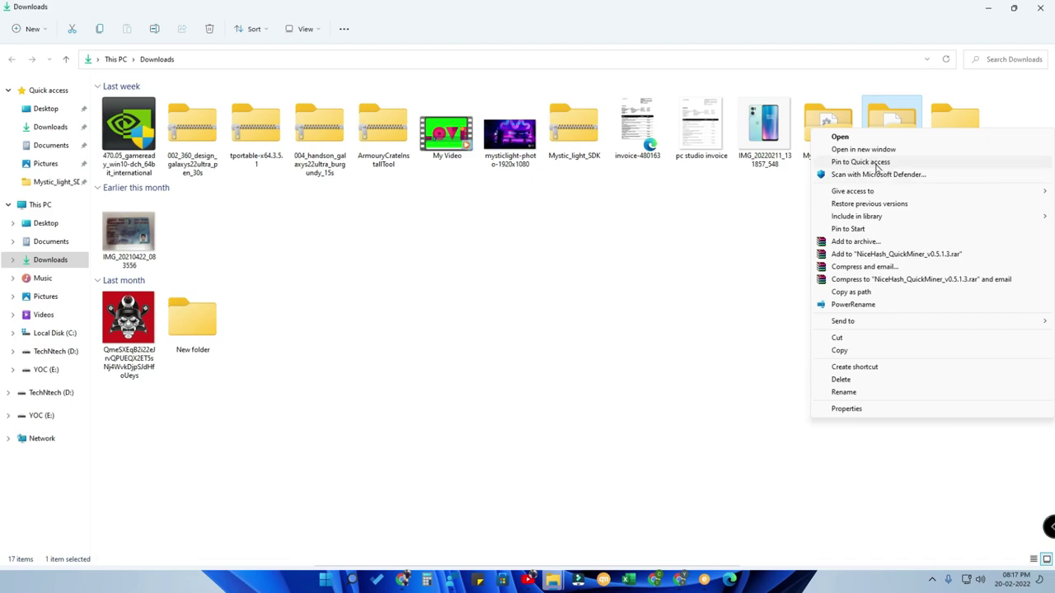
left_click(754, 203)
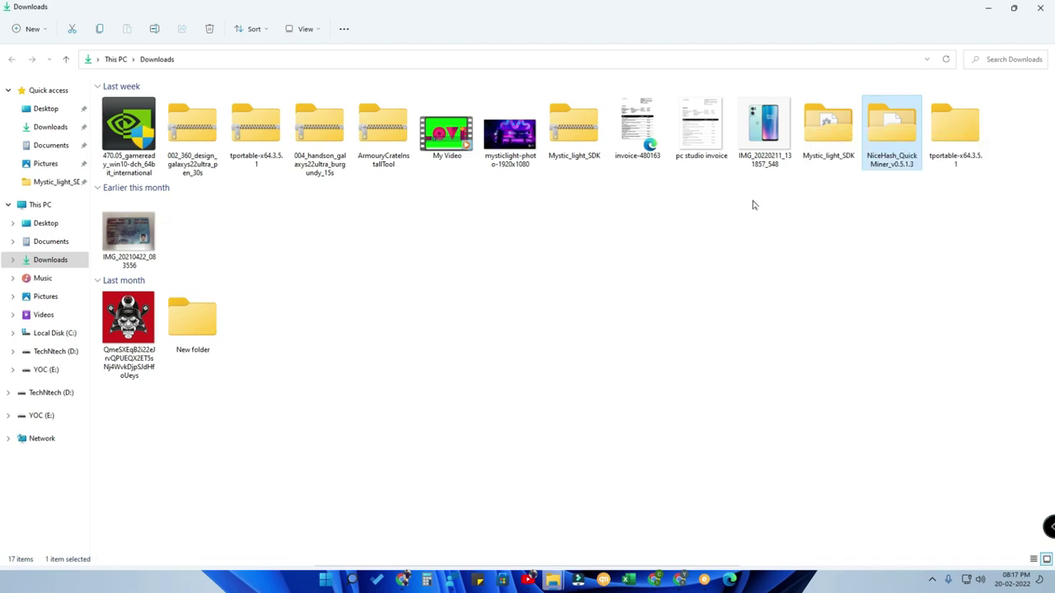
- Pin the image IMG_20220211_131857_548 from Downloads to Quick access
right_click(776, 132)
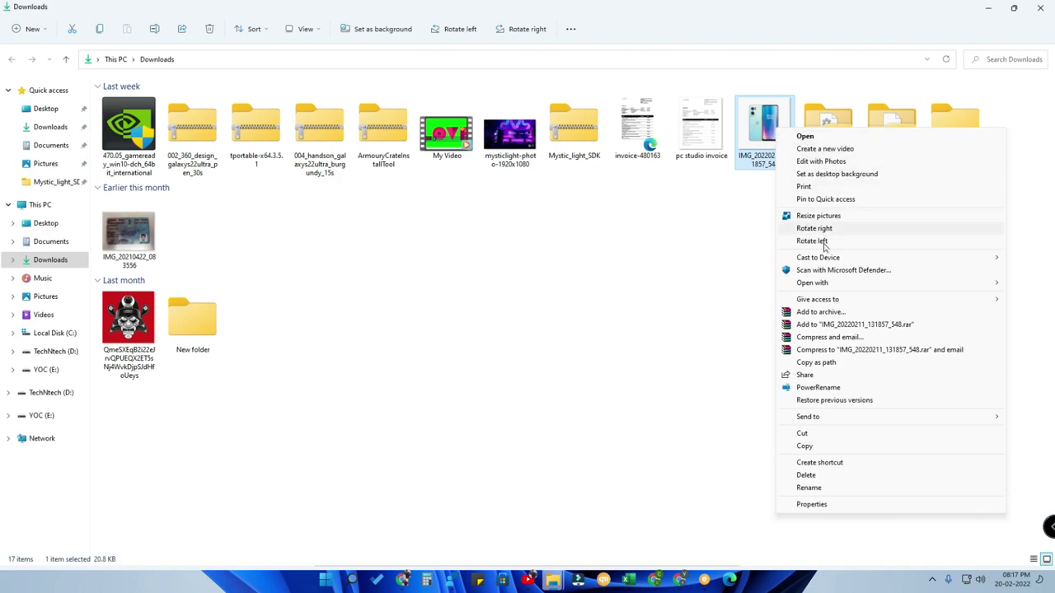
right_click(769, 134)
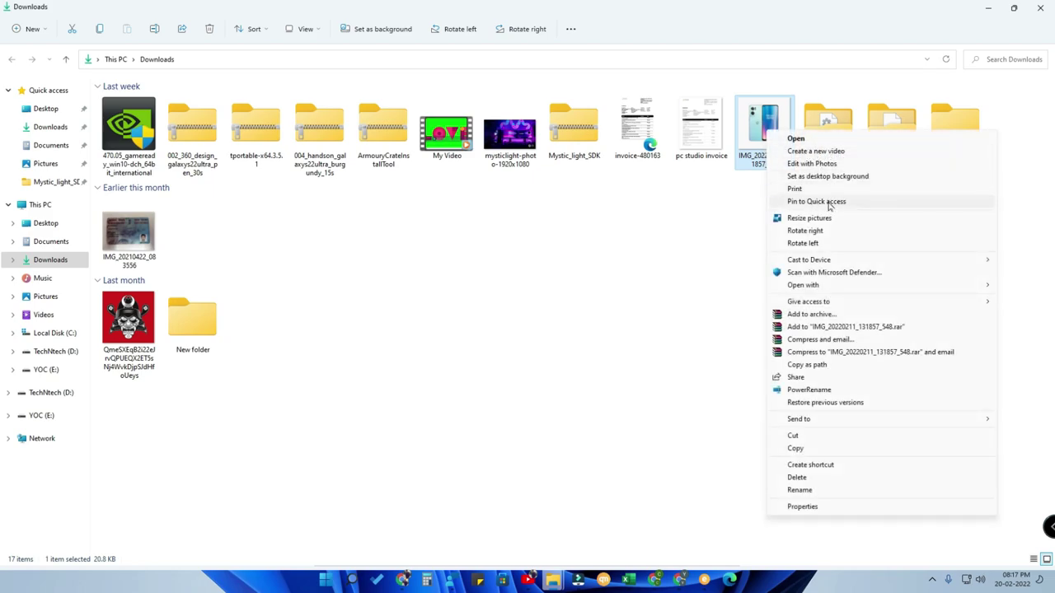
- Return to the Quick access window and expand its Pinned files and Folders groups
left_click(554, 582)
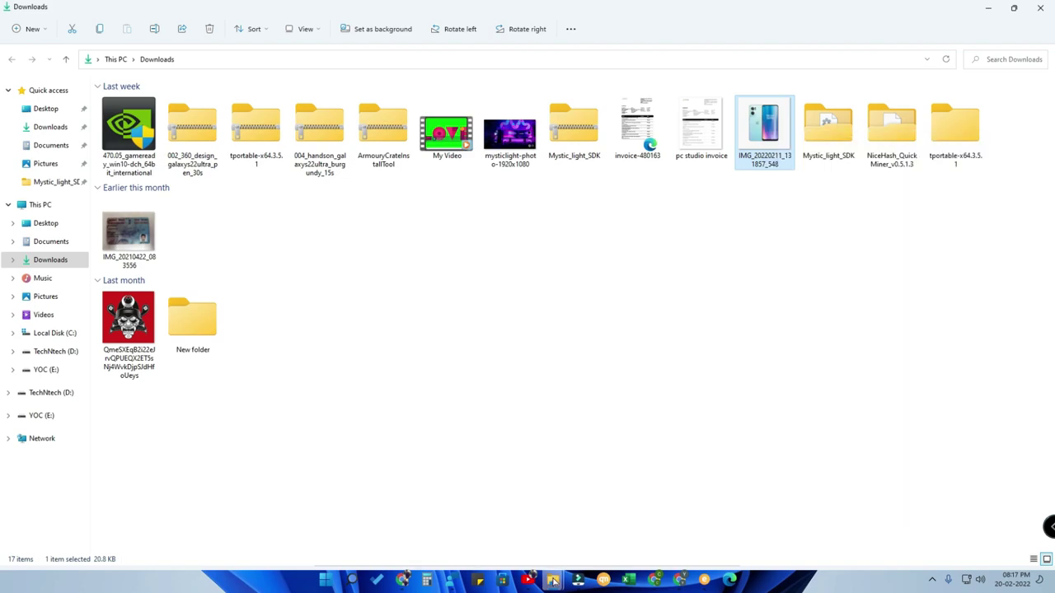
left_click(533, 525)
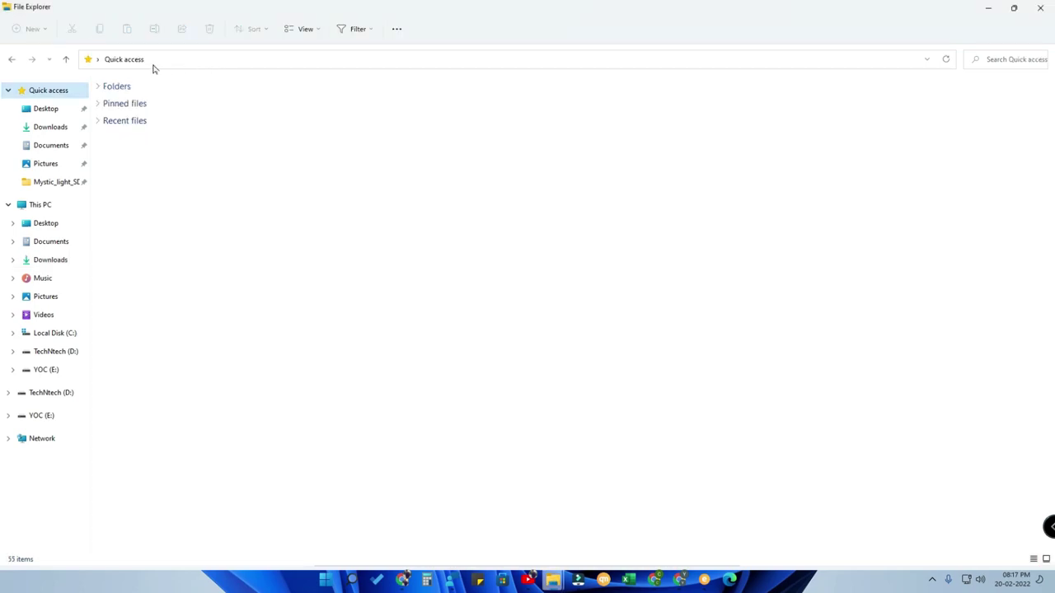
left_click(96, 105)
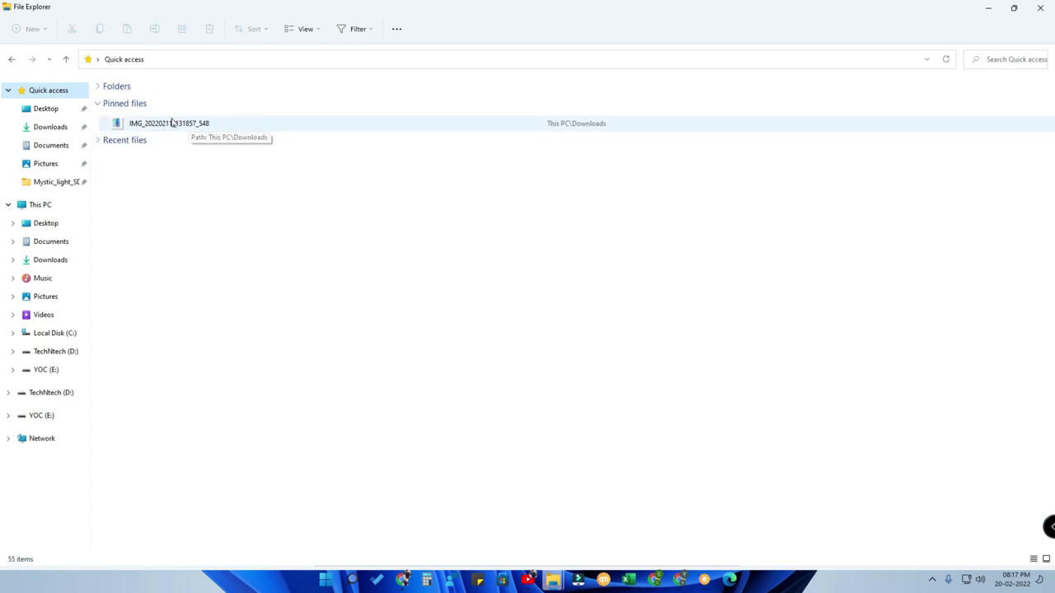
left_click(97, 86)
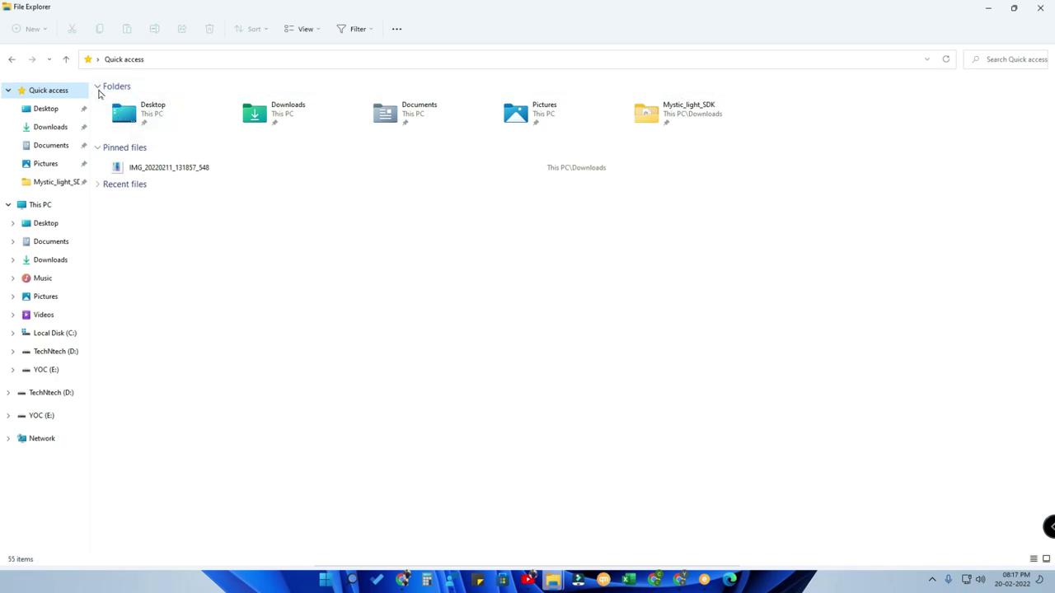
- Collapse the Folders and Pinned files groups in Quick access and look through the Recent files group
left_click(97, 87)
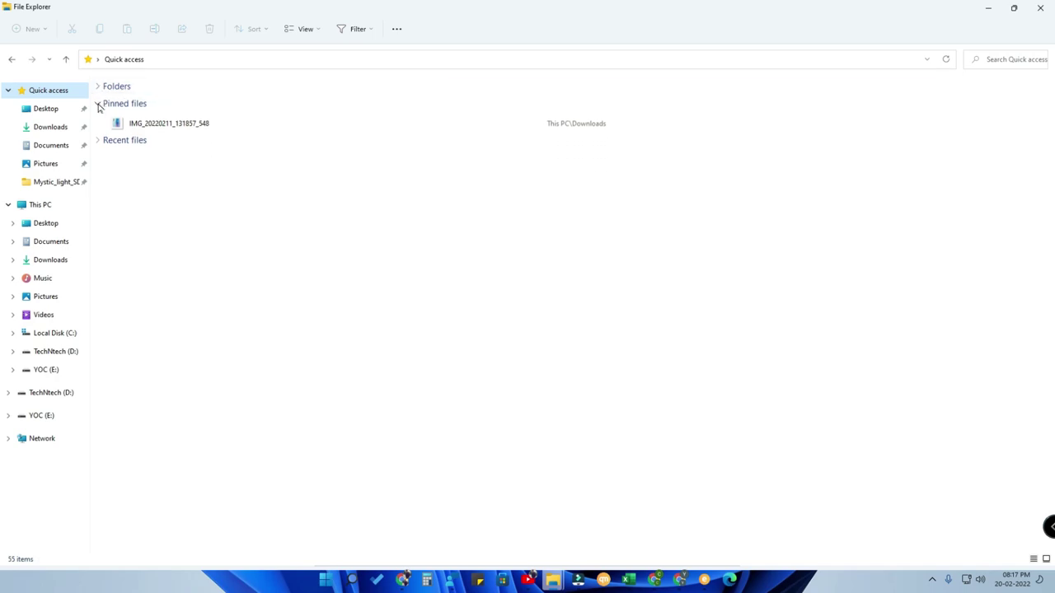
left_click(97, 105)
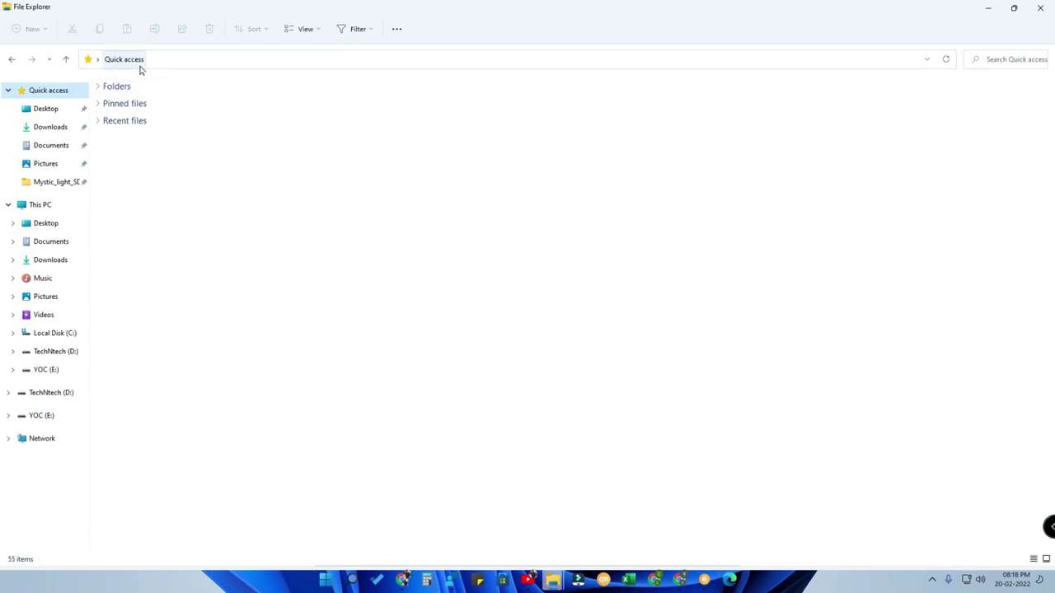
left_click(97, 121)
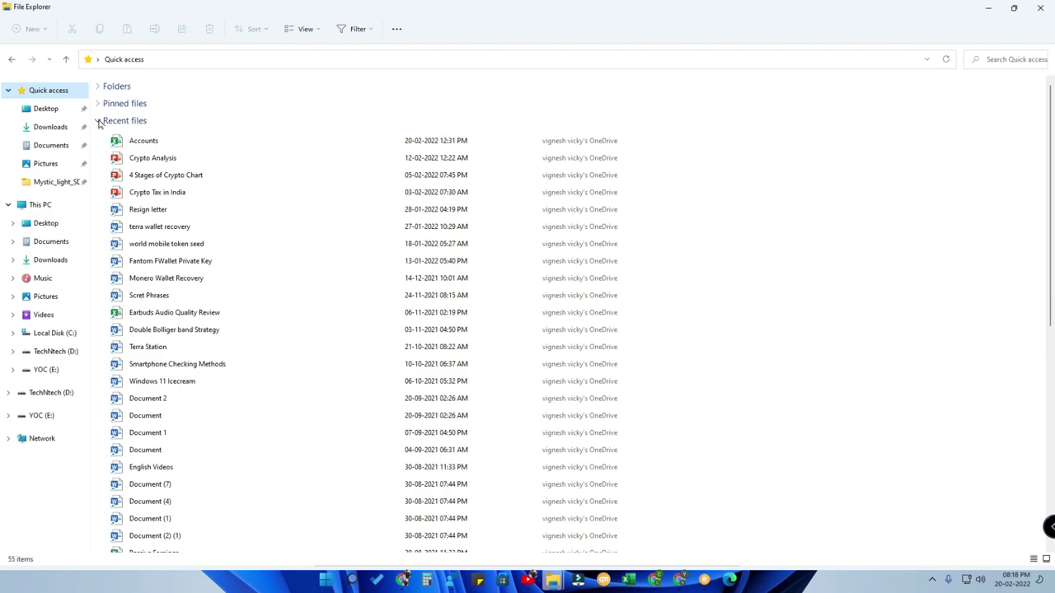
left_click(98, 121)
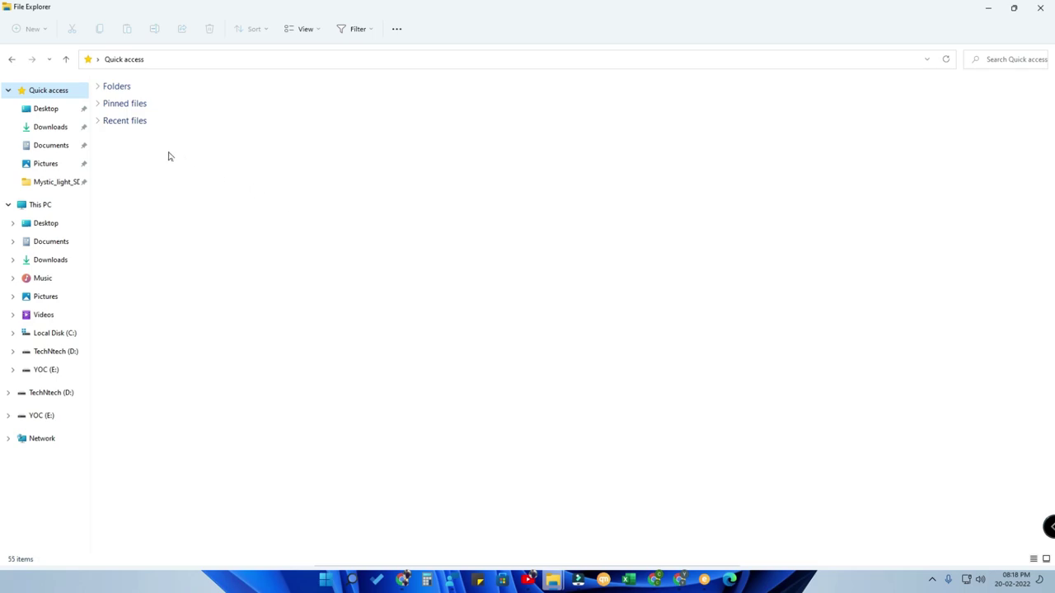
left_click(98, 121)
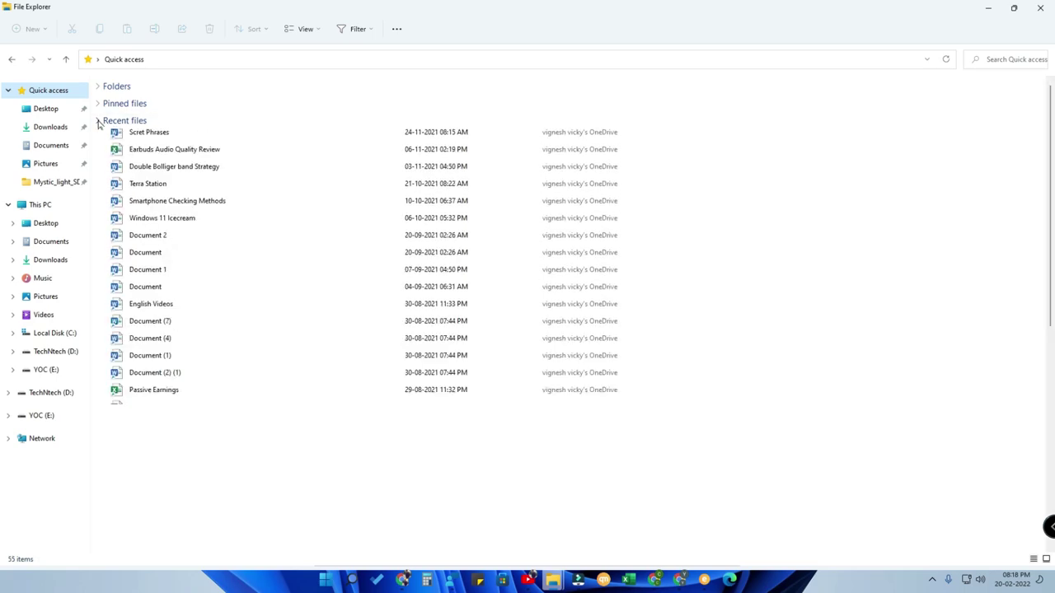
left_click(98, 121)
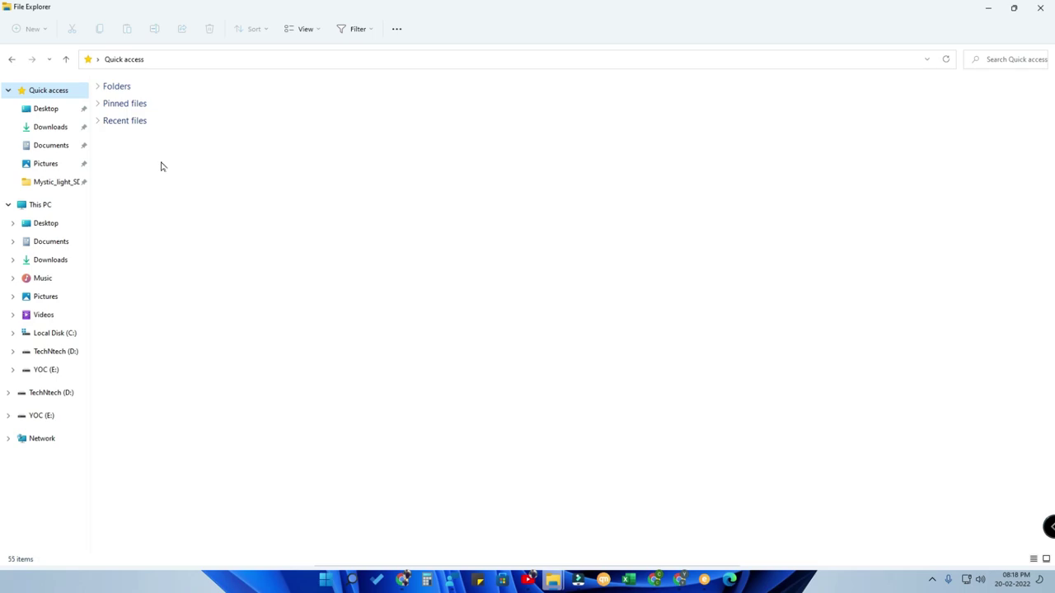
left_click(98, 121)
left_click(98, 121)
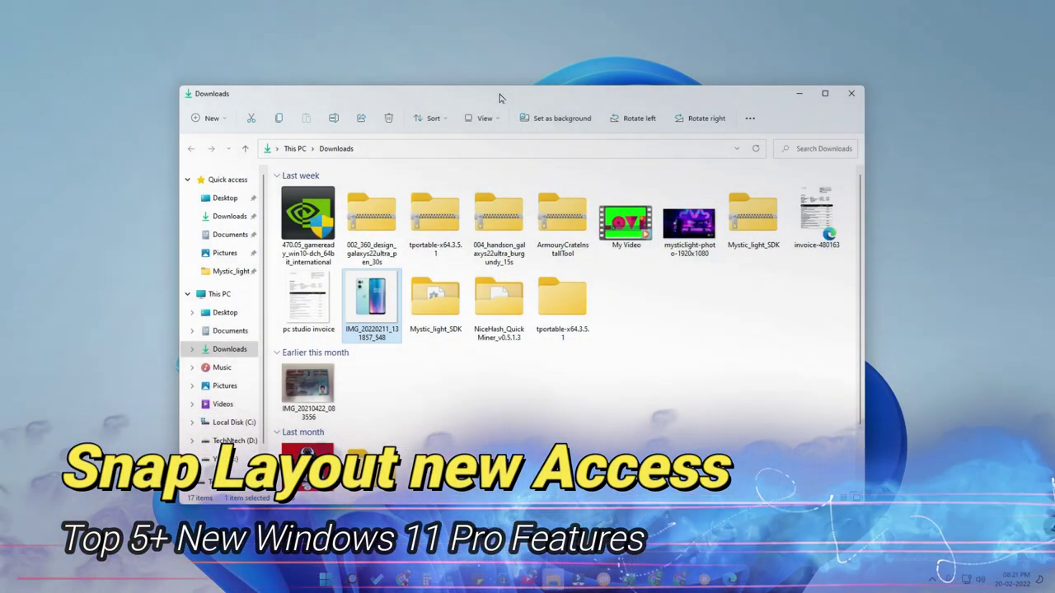
- Try the snap layouts with the Downloads window, placing it in the upper-left quarter of the desktop, and return it to a floating window
left_click_drag(498, 98, 606, 38)
key("Escape")
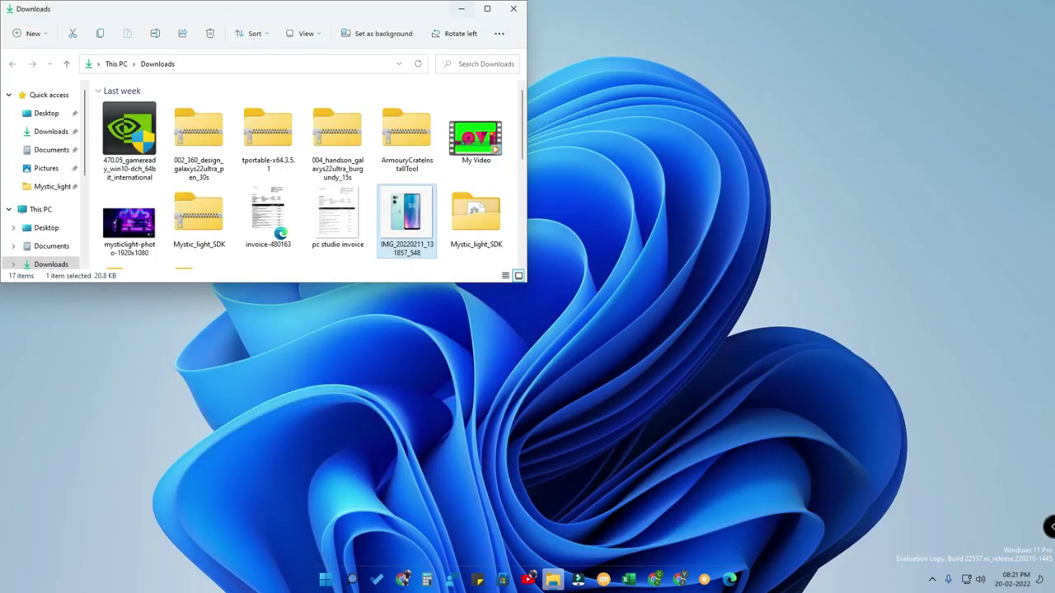
key("super+Down")
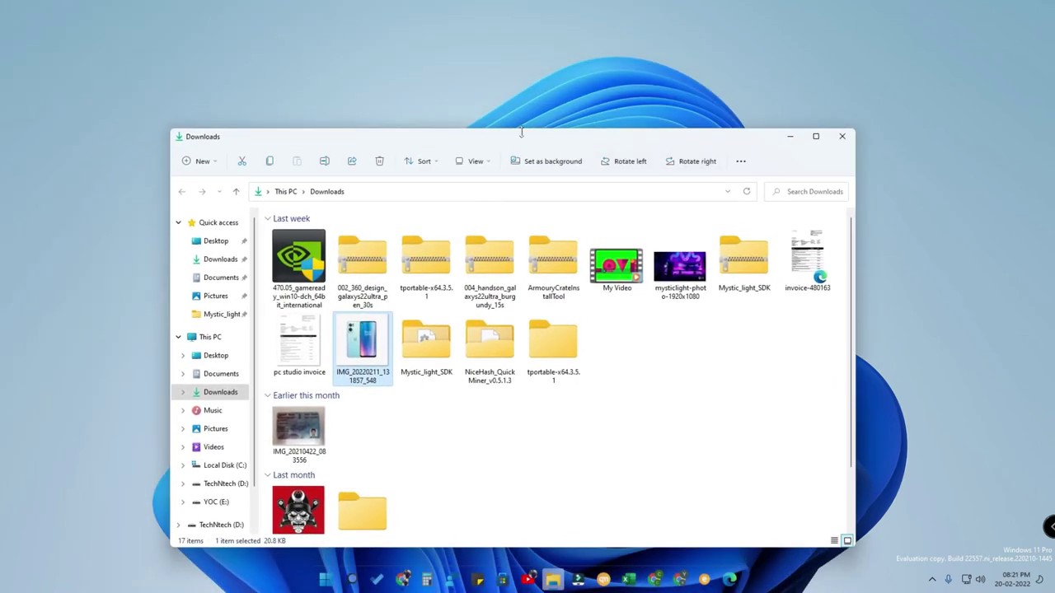
left_click_drag(509, 147, 550, 12)
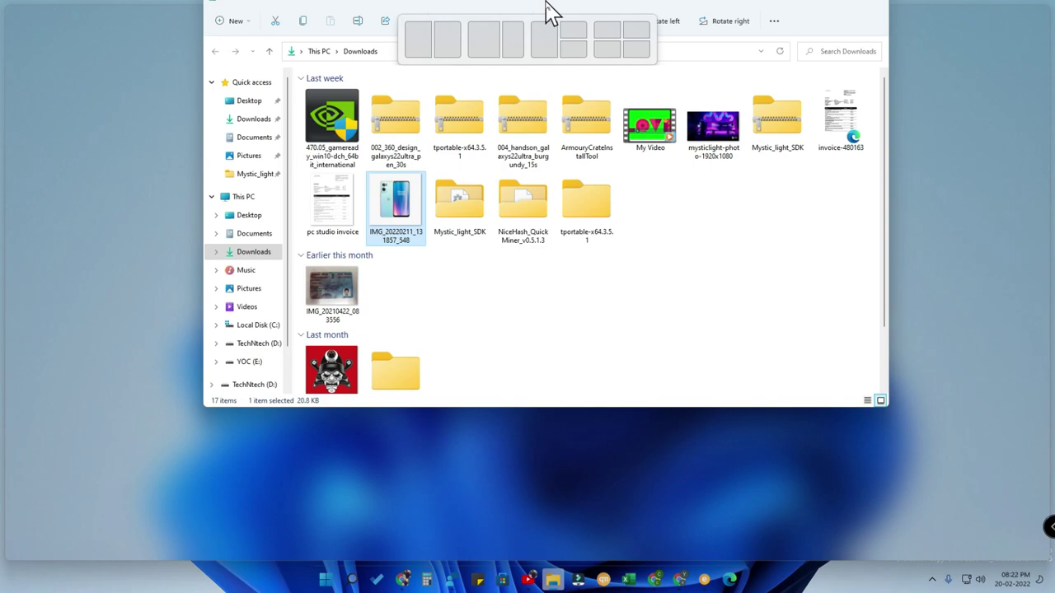
left_click_drag(551, 13, 516, 105)
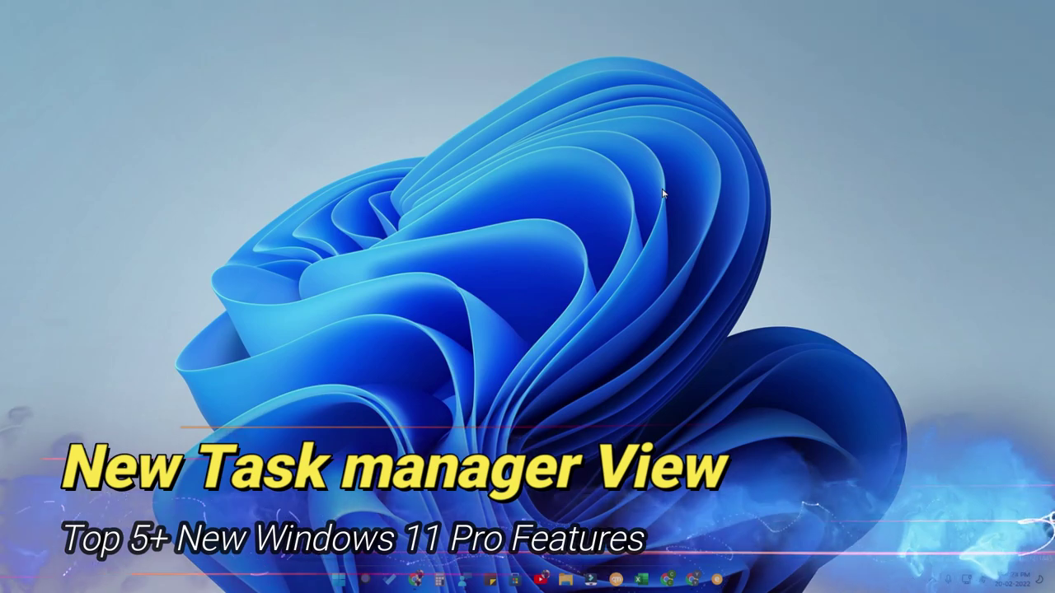
- Open Task Manager and turn on Efficiency mode for the Microsoft Excel (32 bit) process
right_click(338, 581)
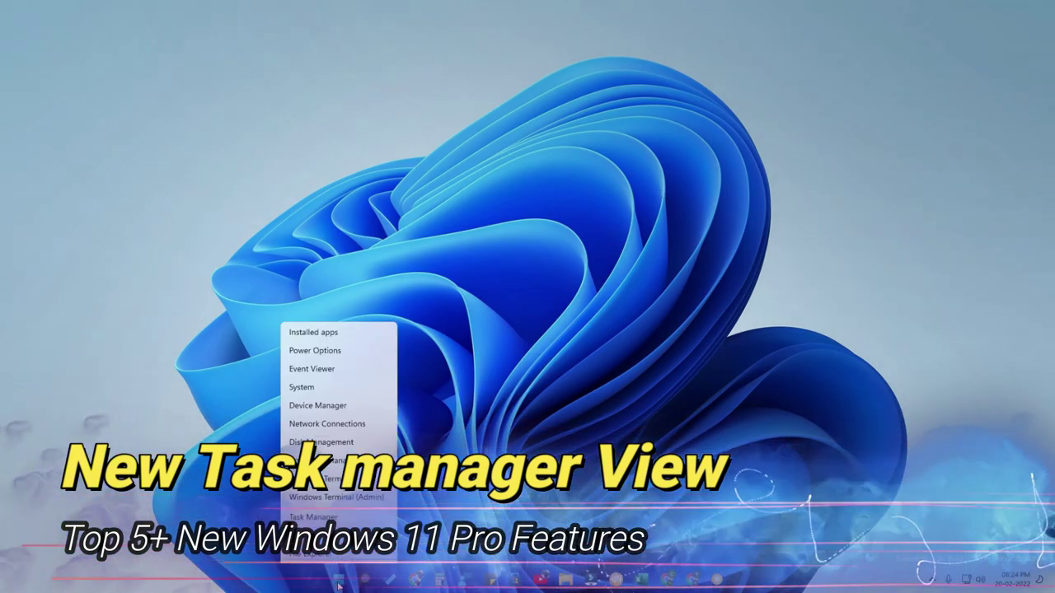
left_click(332, 439)
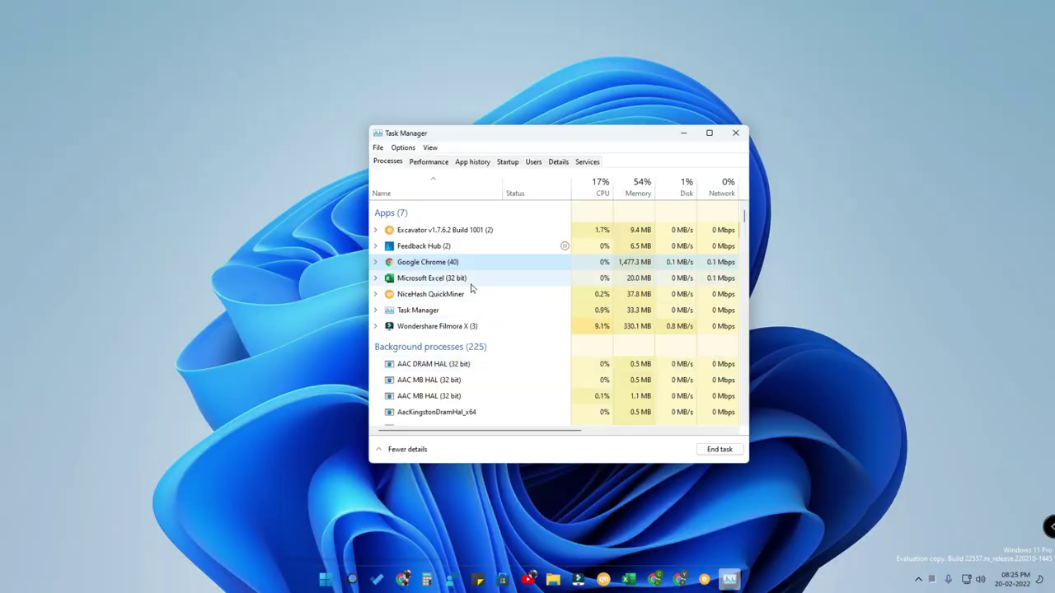
right_click(472, 285)
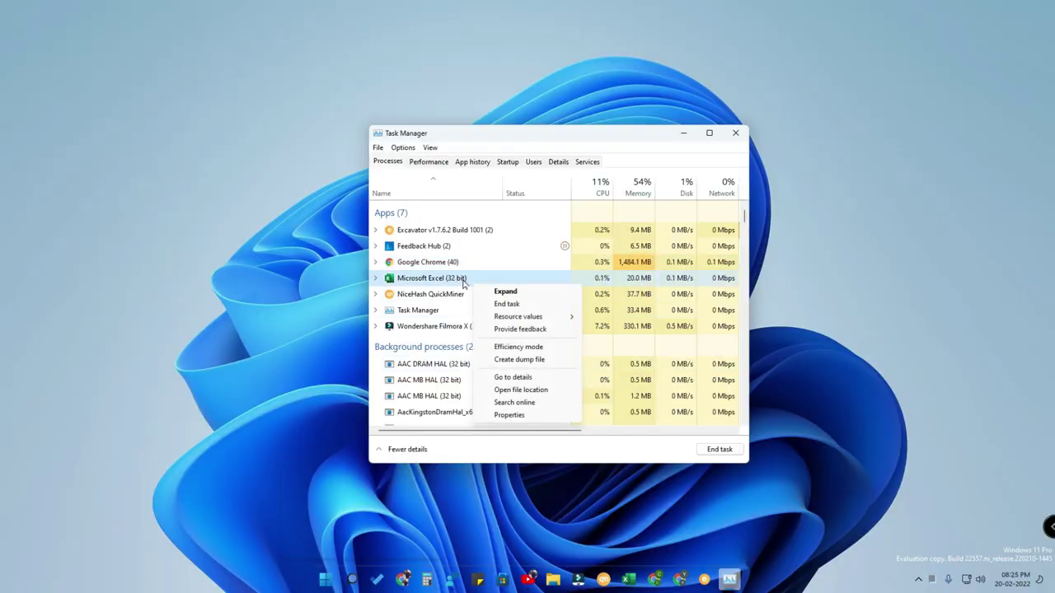
right_click(455, 281)
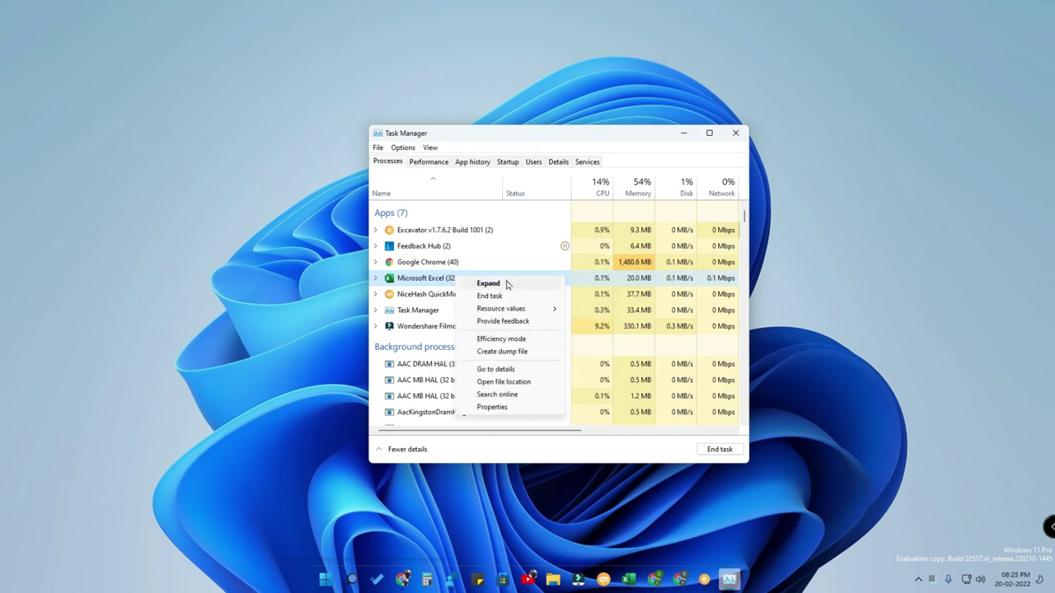
left_click(531, 344)
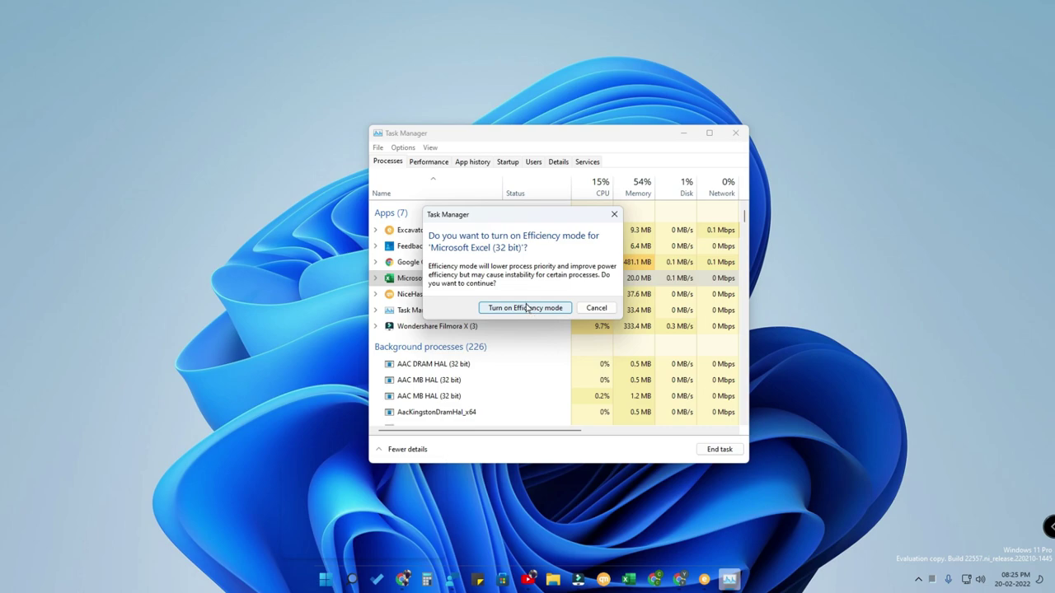
left_click(526, 307)
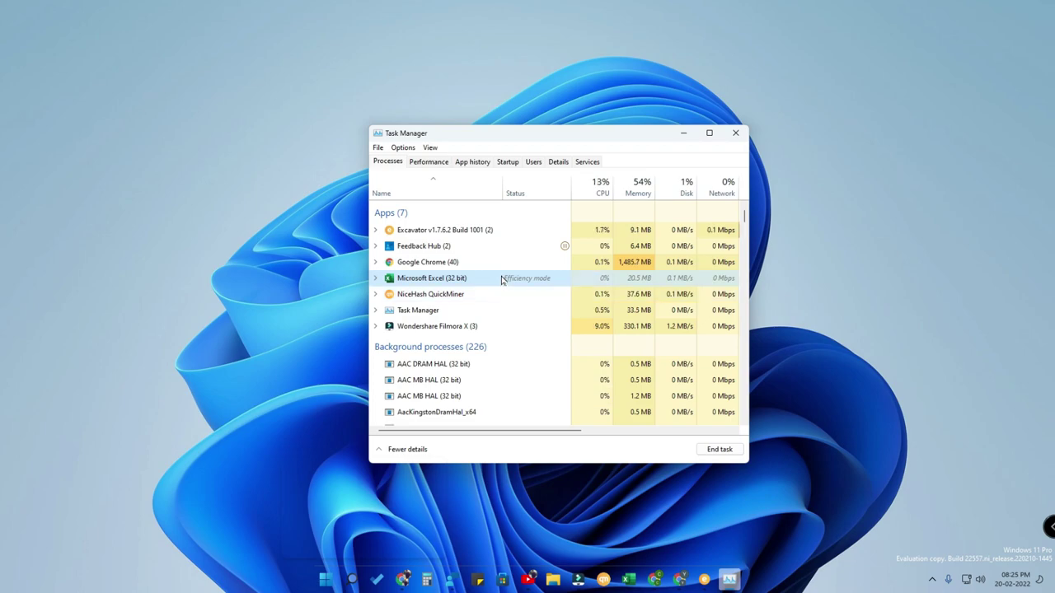
- Turn Efficiency mode off for the Microsoft Excel (32 bit) process and turn it back on
right_click(501, 280)
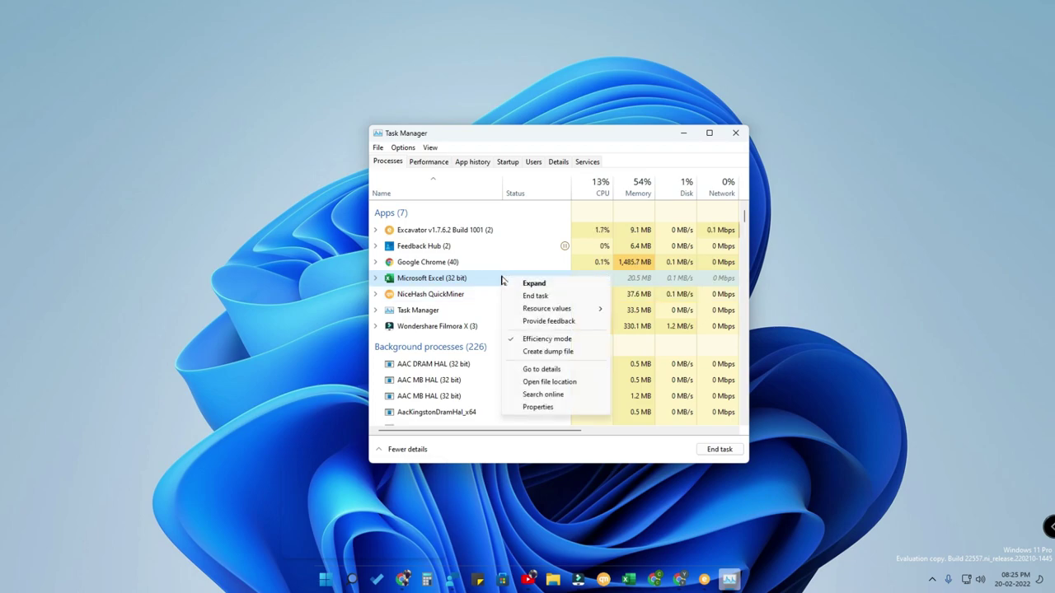
left_click(557, 341)
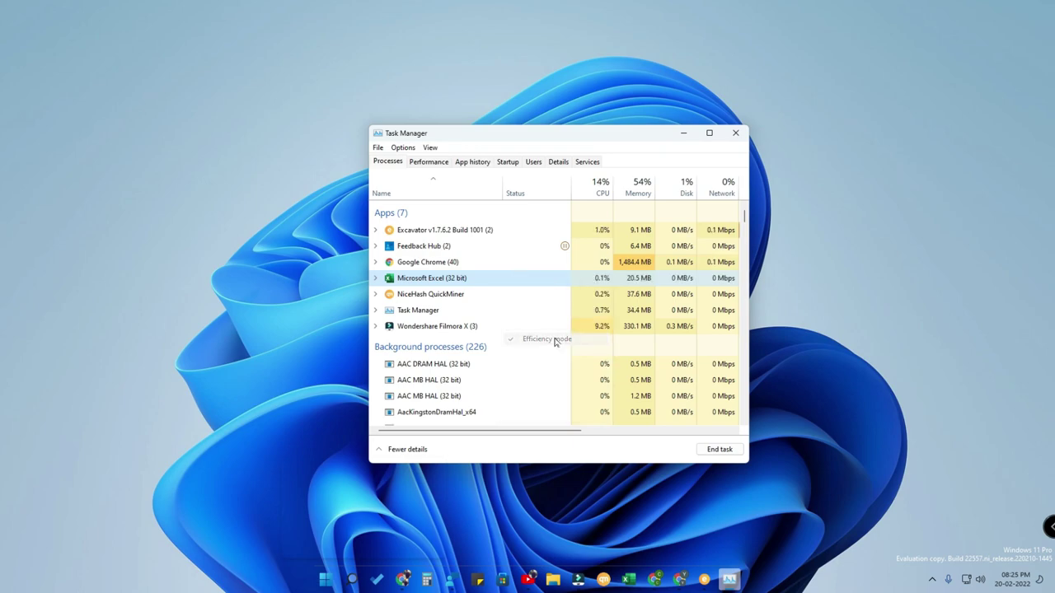
right_click(491, 277)
left_click(547, 336)
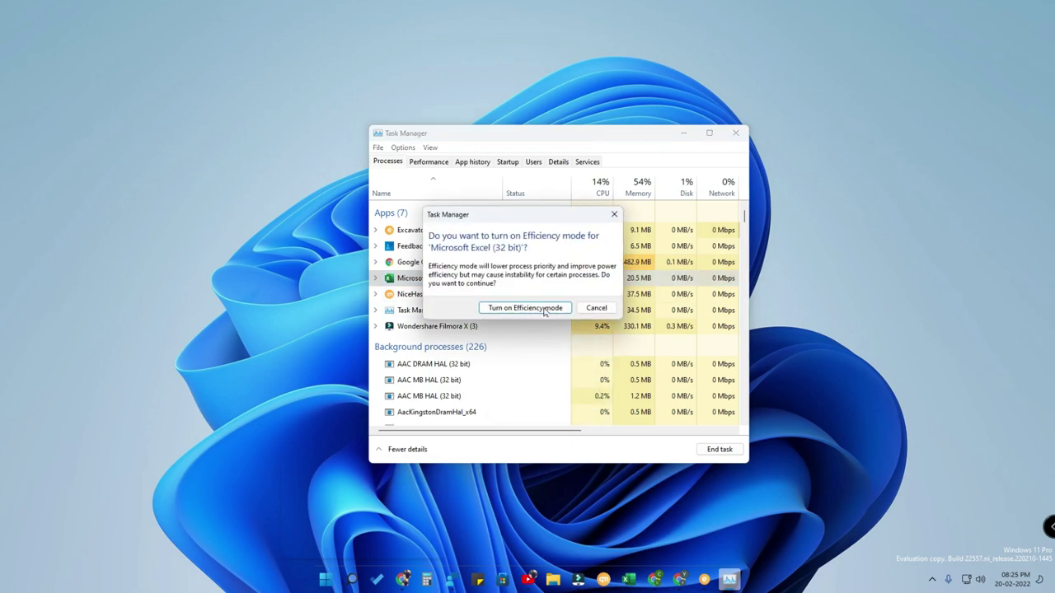
left_click(544, 308)
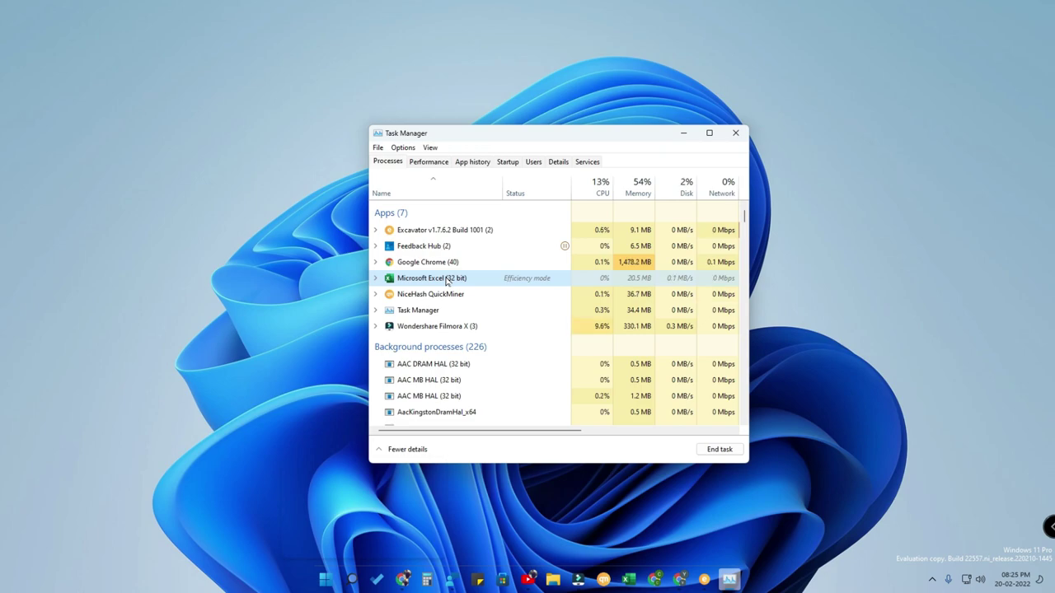
- Reposition the Task Manager window on the desktop, and maximize it to view all process columns before restoring its size
left_click_drag(585, 138, 588, 129)
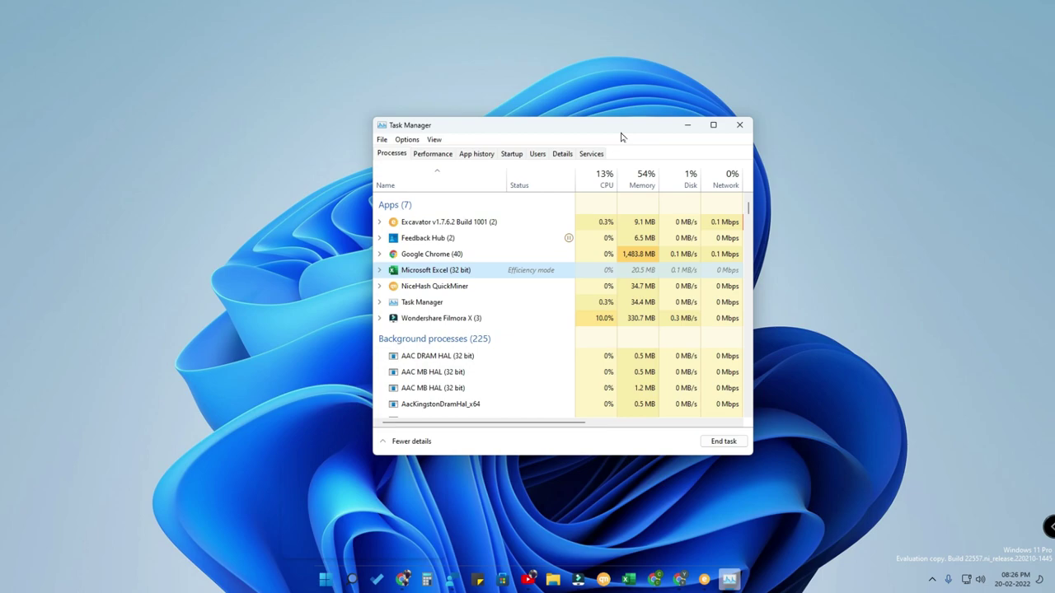
left_click_drag(621, 132, 669, 136)
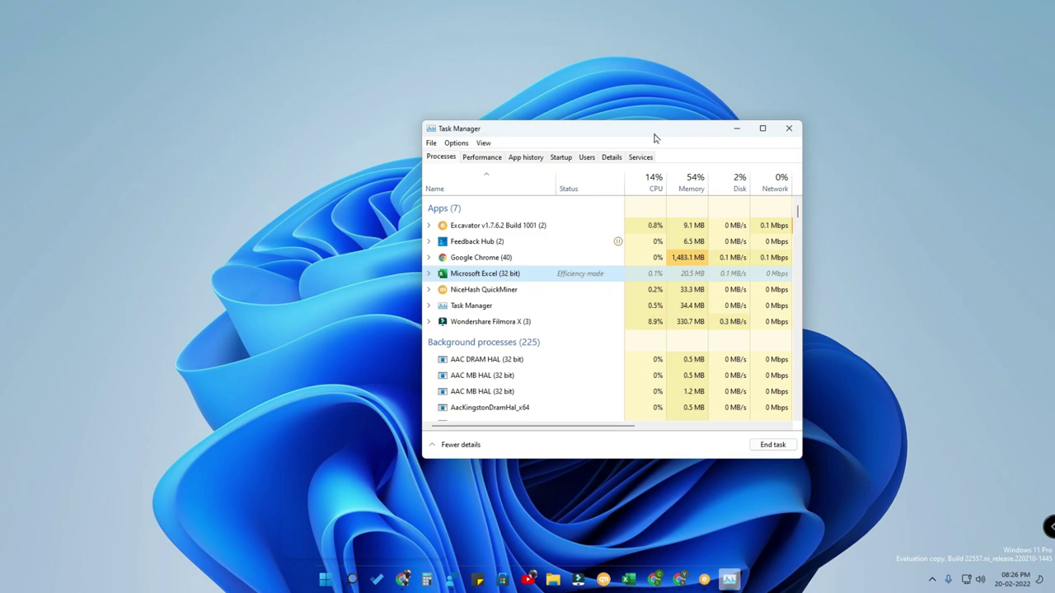
left_click_drag(643, 137, 601, 140)
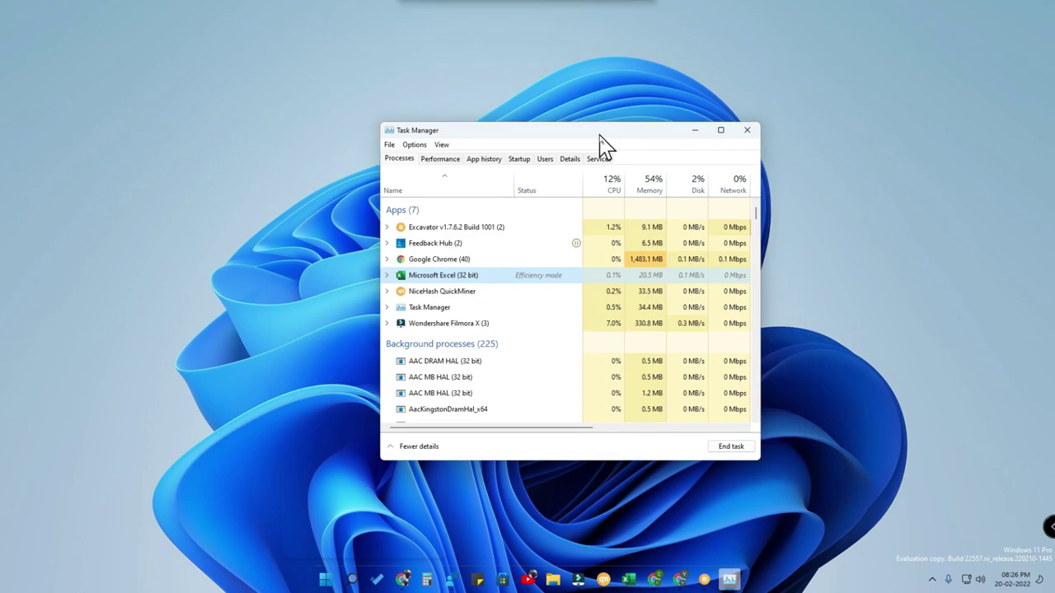
double_click(602, 138)
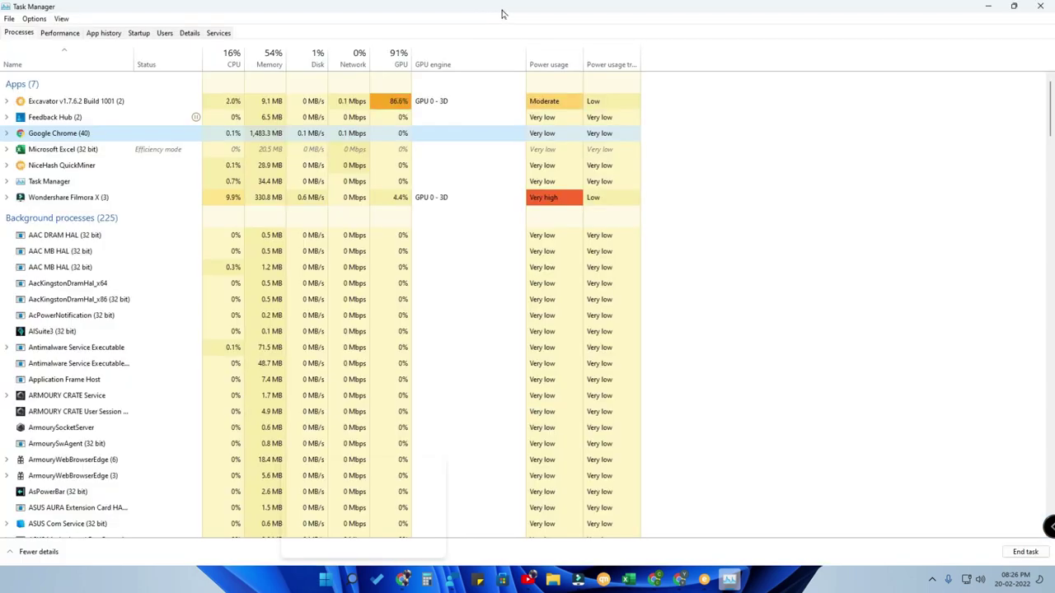
double_click(501, 17)
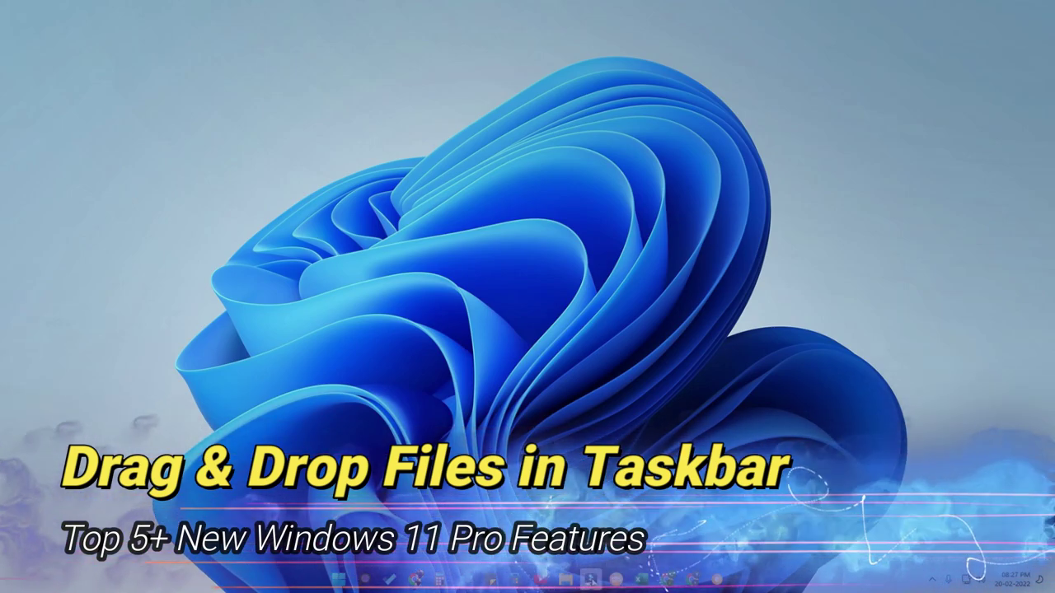
- Refresh the desktop and switch to the Chrome window with the new Gmail message
right_click(581, 344)
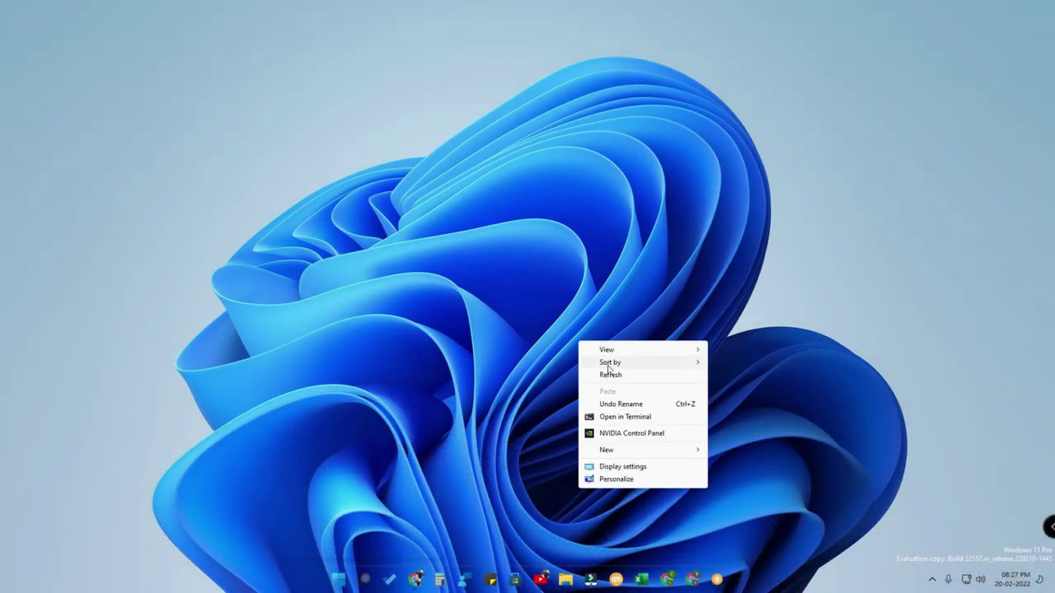
left_click(607, 375)
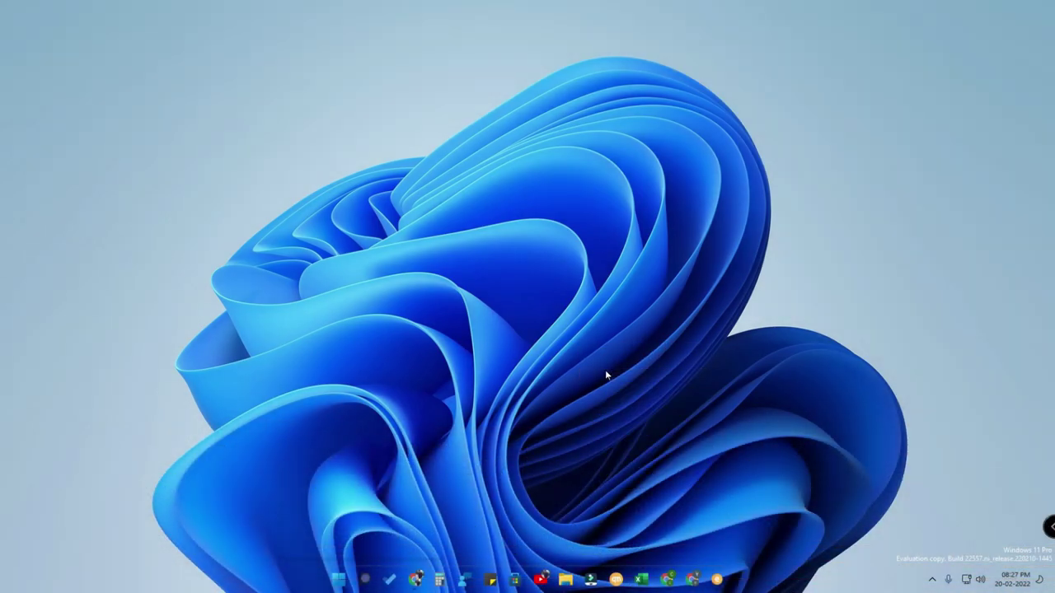
left_click(669, 580)
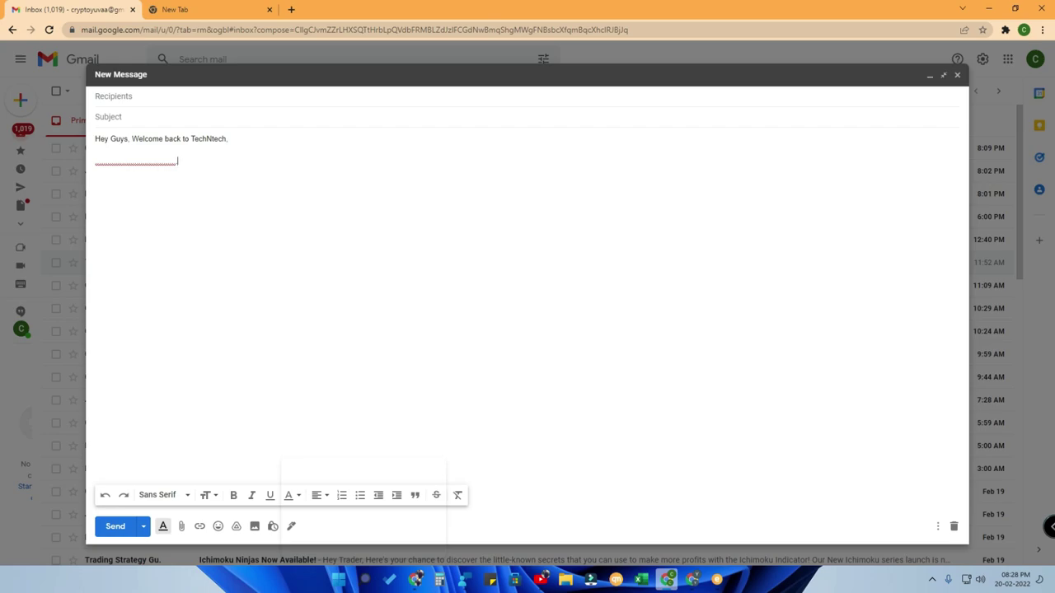
- Open the Downloads folder in File Explorer and drop the My Video file into the Gmail message by way of Chrome on the taskbar
left_click(565, 580)
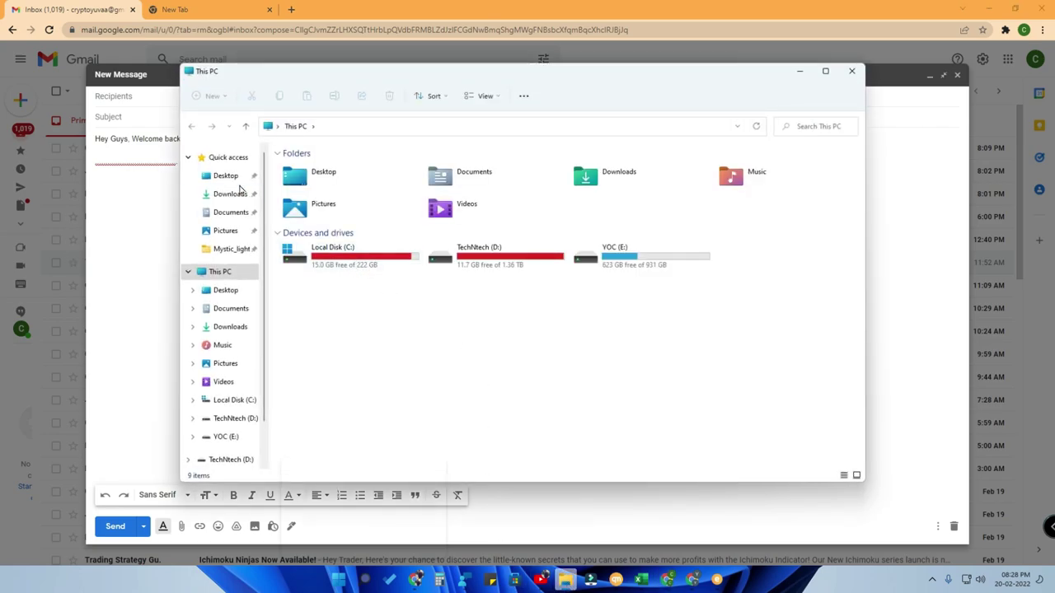
left_click(234, 194)
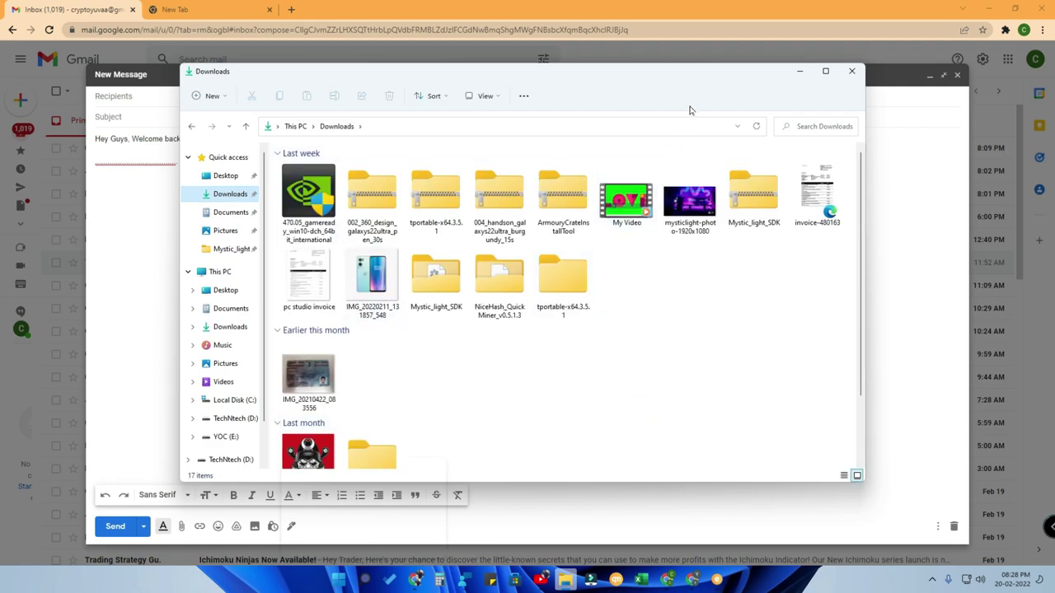
left_click(632, 204)
left_click_drag(631, 204, 595, 540)
left_click_drag(673, 588, 470, 297)
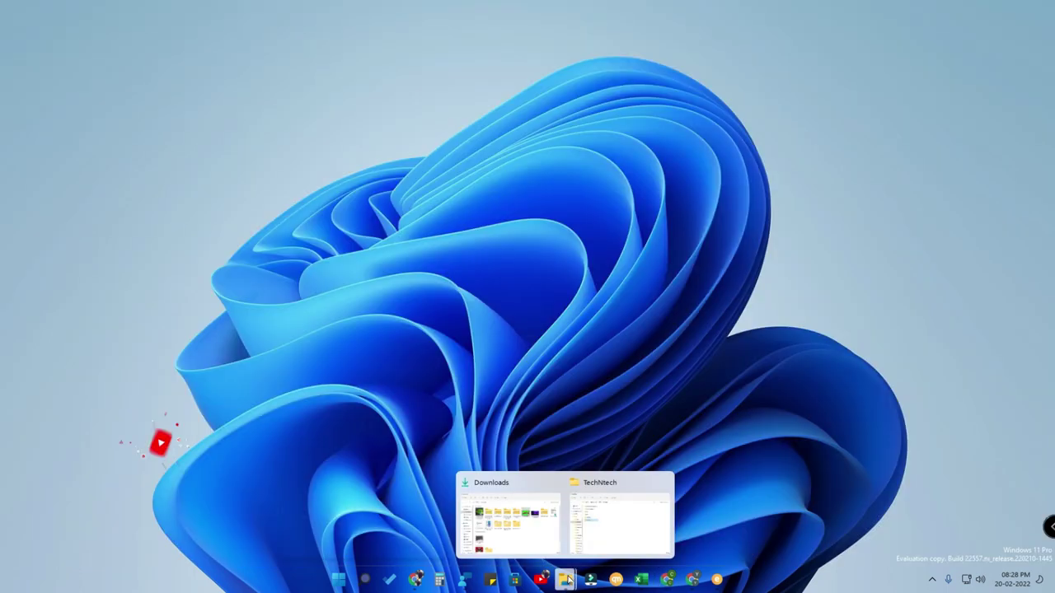
- Return to the Downloads window and try to carry the mysticlight-photo-1920x1080 image toward the taskbar
mouse_move(513, 505)
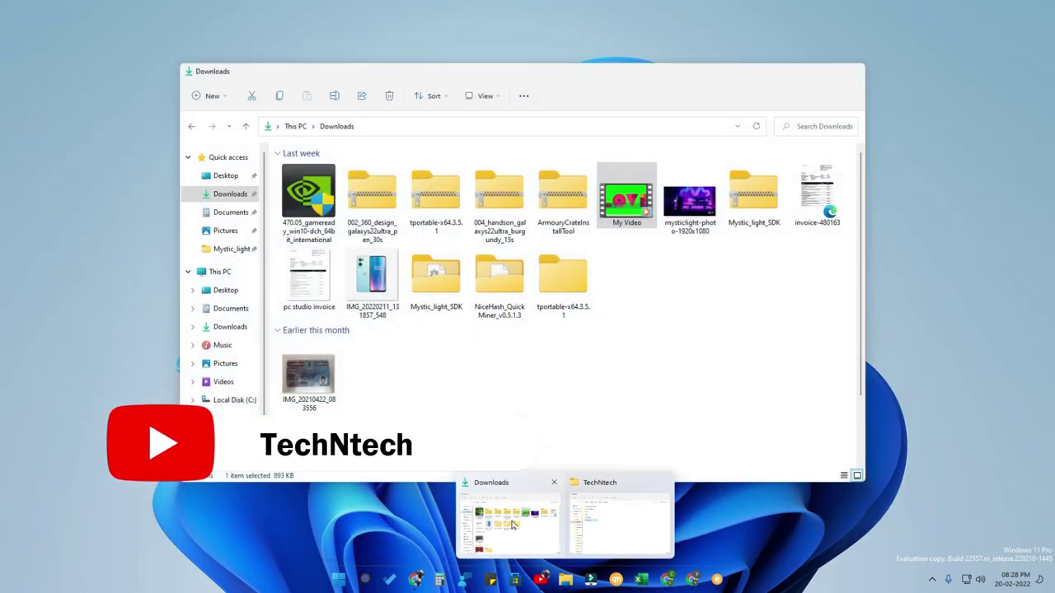
left_click(511, 519)
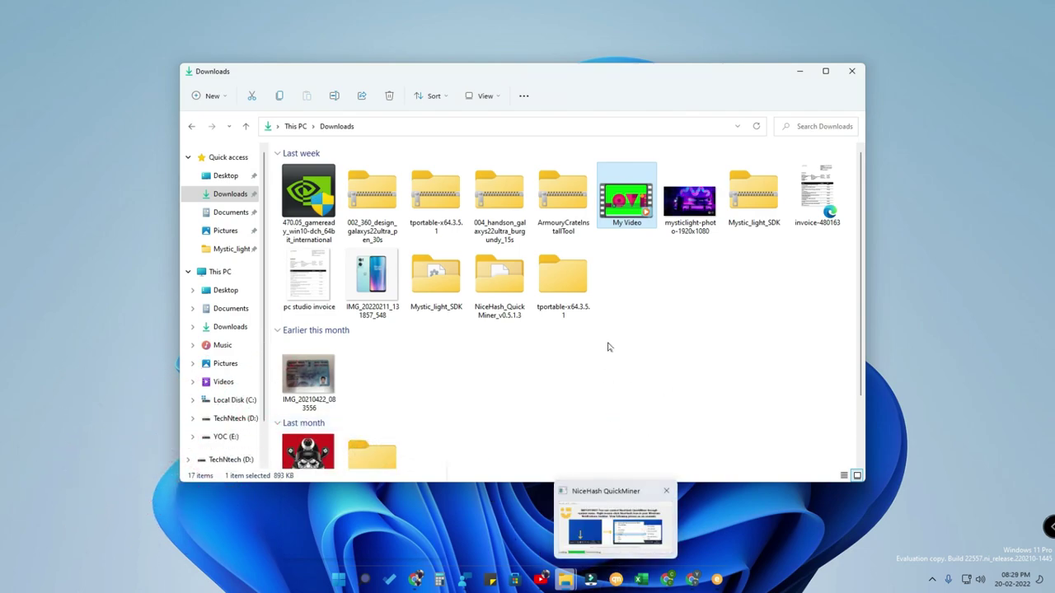
mouse_move(701, 212)
left_mouse_down()
mouse_move(708, 277)
mouse_move(554, 528)
mouse_move(569, 586)
mouse_move(642, 546)
mouse_move(643, 557)
mouse_move(607, 442)
mouse_move(612, 423)
left_mouse_up()
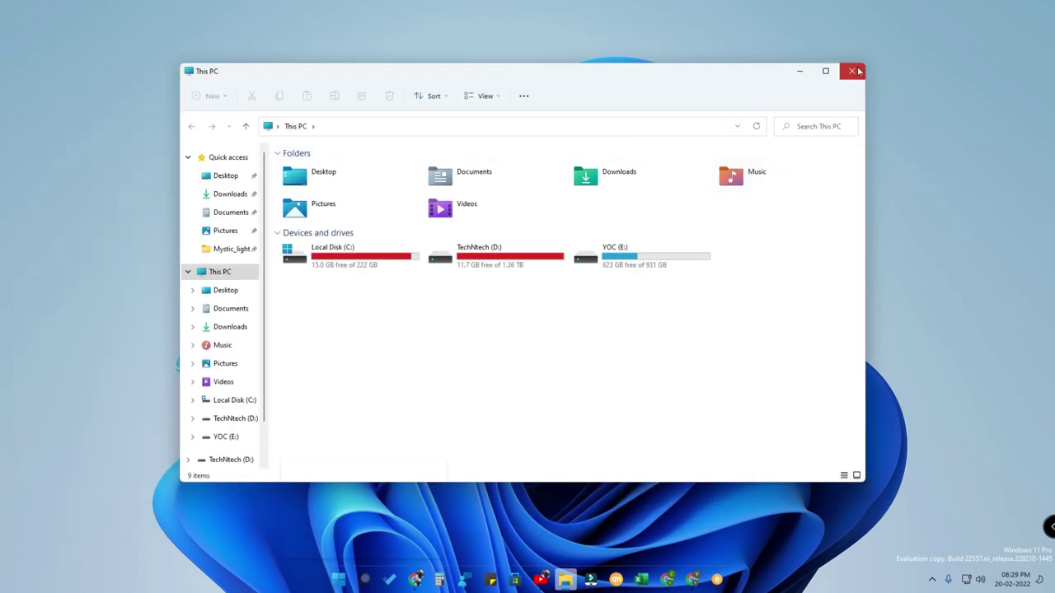
- Close the This PC window, then reopen File Explorer and go to the TechNtech folder inside 2022 on drive D
left_click(852, 72)
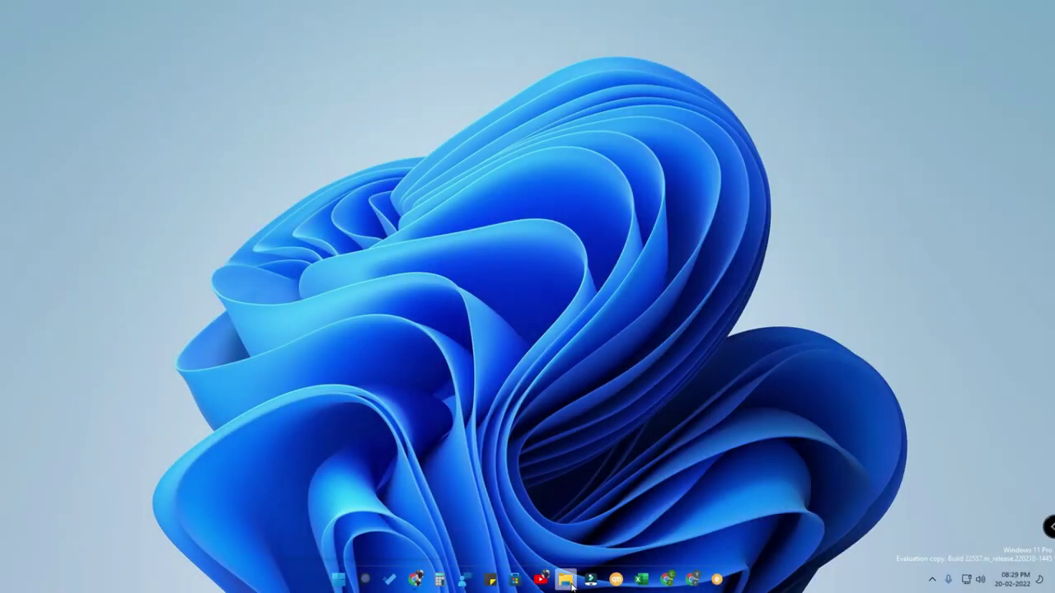
left_click(571, 584)
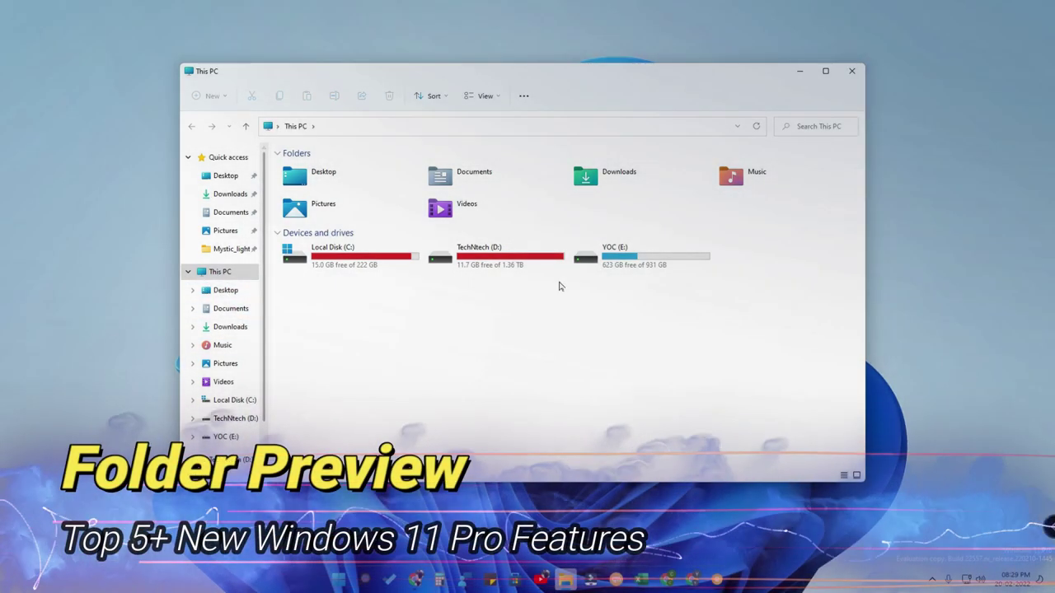
double_click(548, 268)
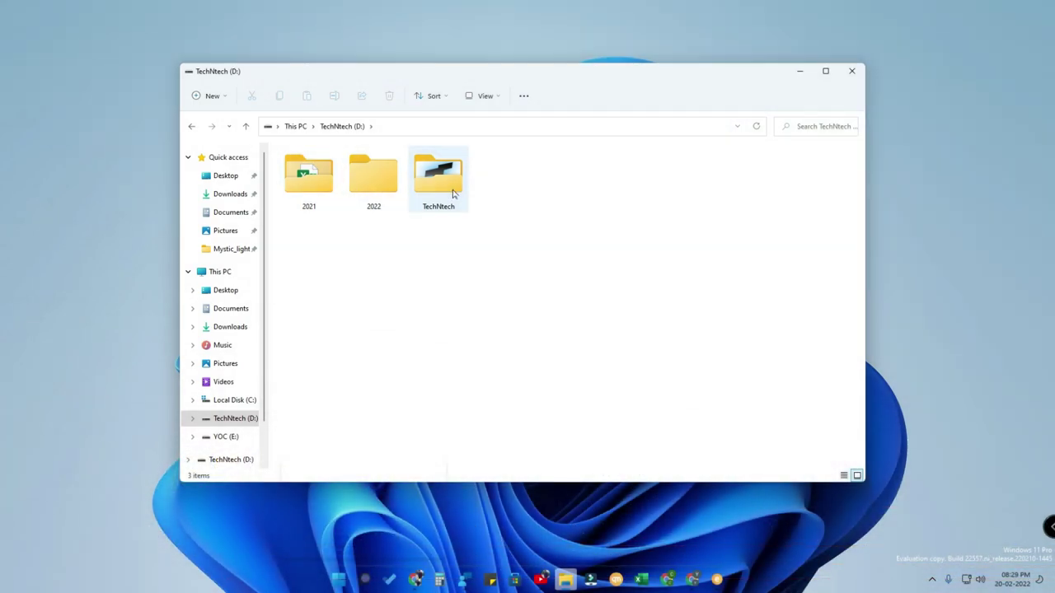
double_click(367, 183)
double_click(369, 184)
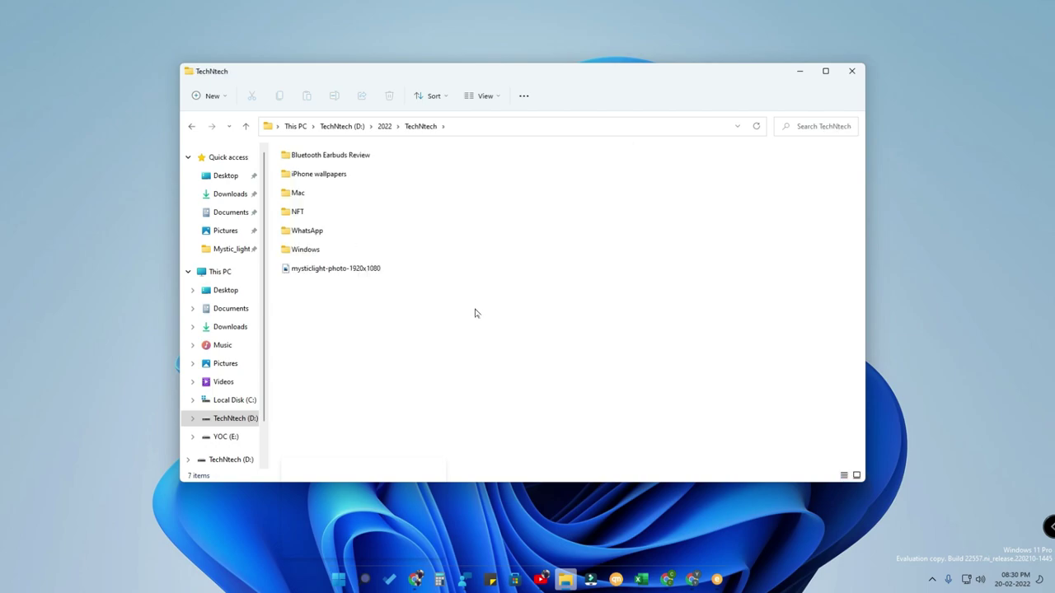
- Switch the TechNtech folder to medium icons, then enlarge the icons in a maximized window to show the folder previews
left_click(485, 98)
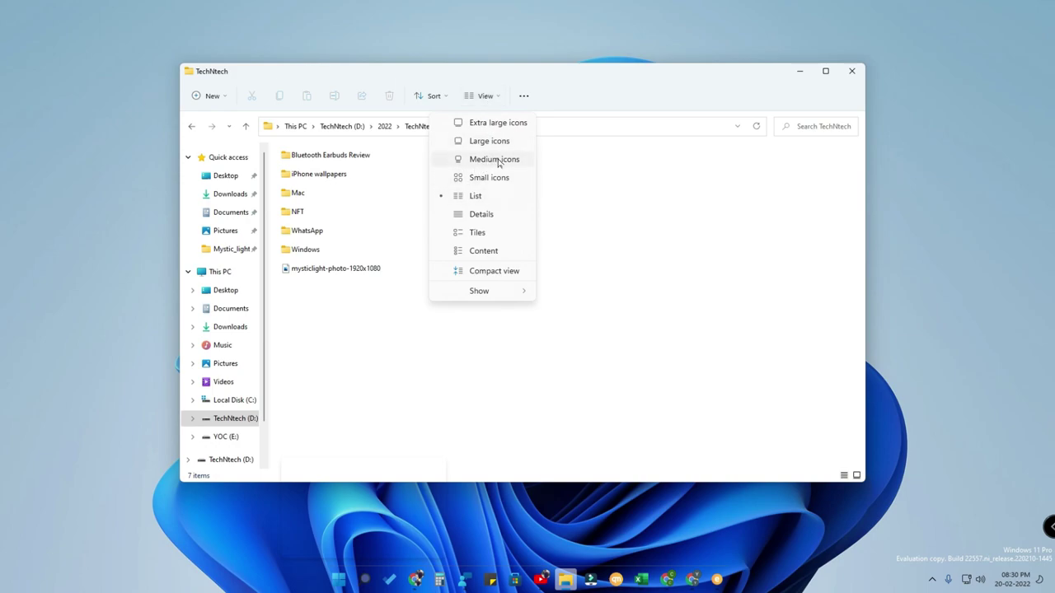
left_click(499, 160)
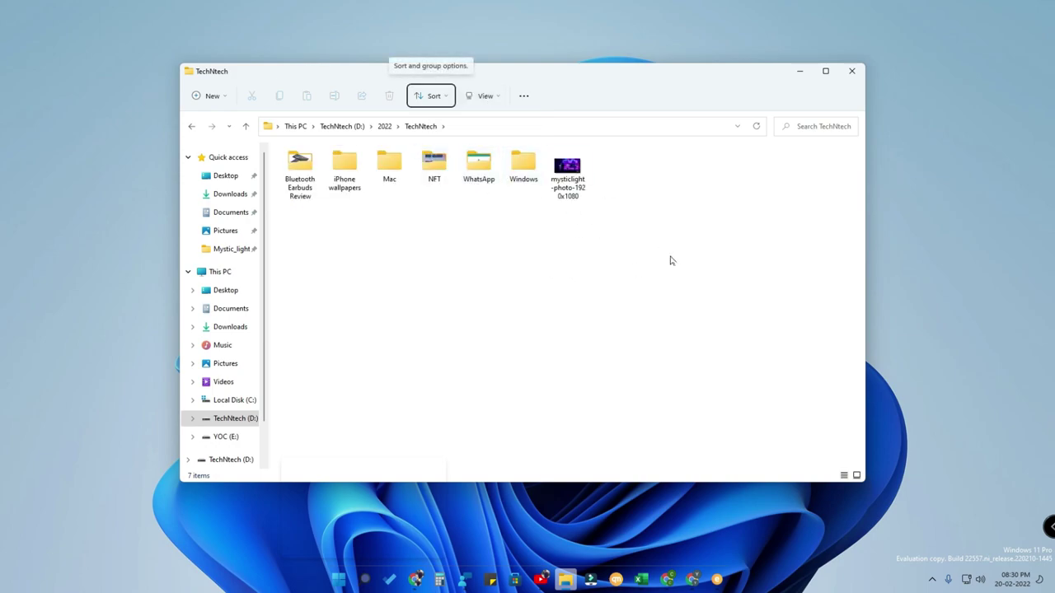
double_click(626, 71)
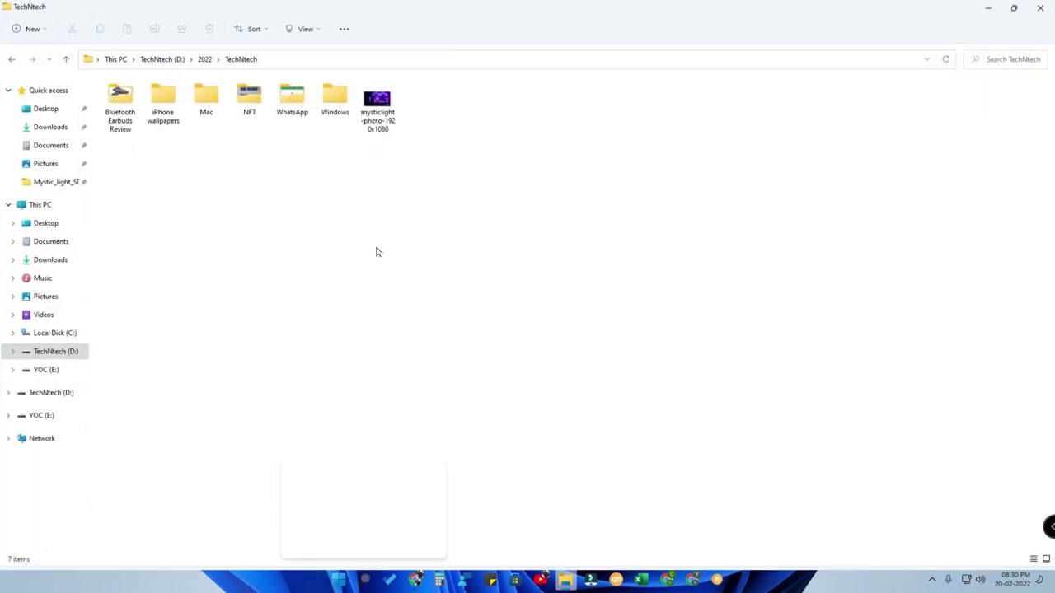
scroll(377, 252, "up", 5)
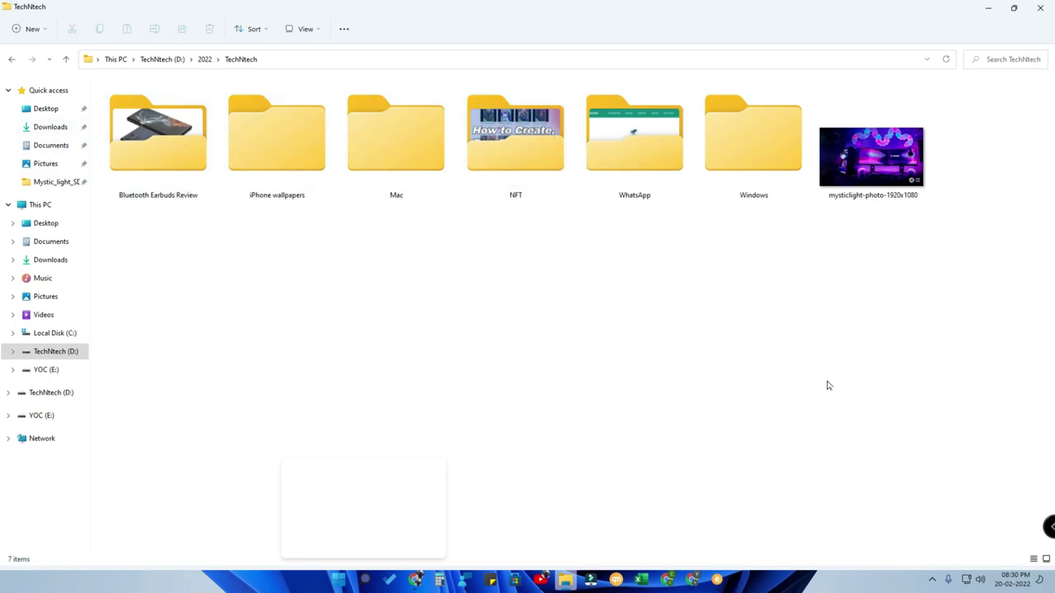
scroll(766, 350, "down", 1, "ctrl")
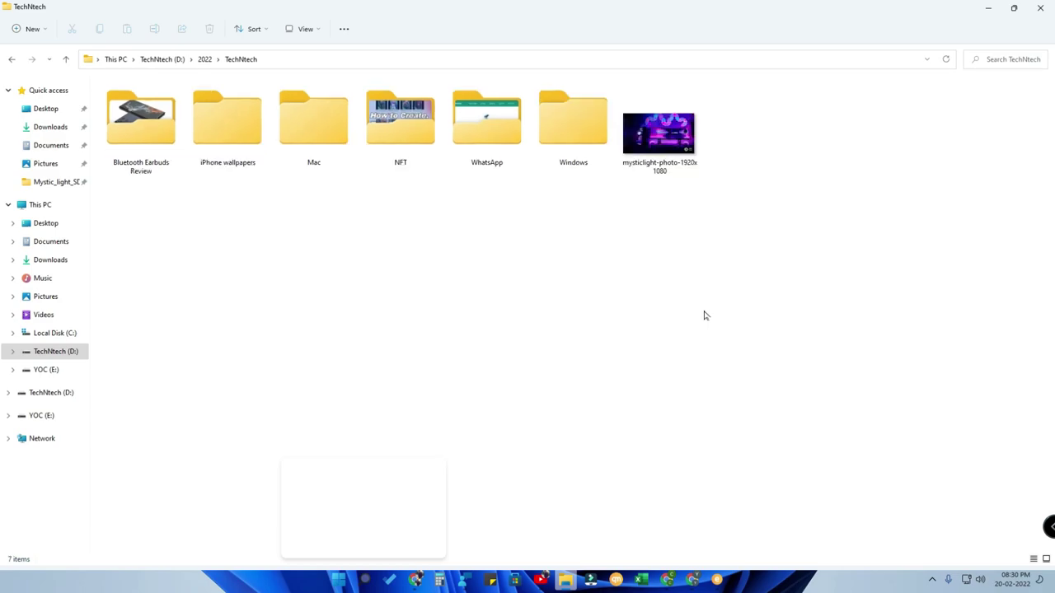
- Show the desktop and refresh it several times
key("super+d")
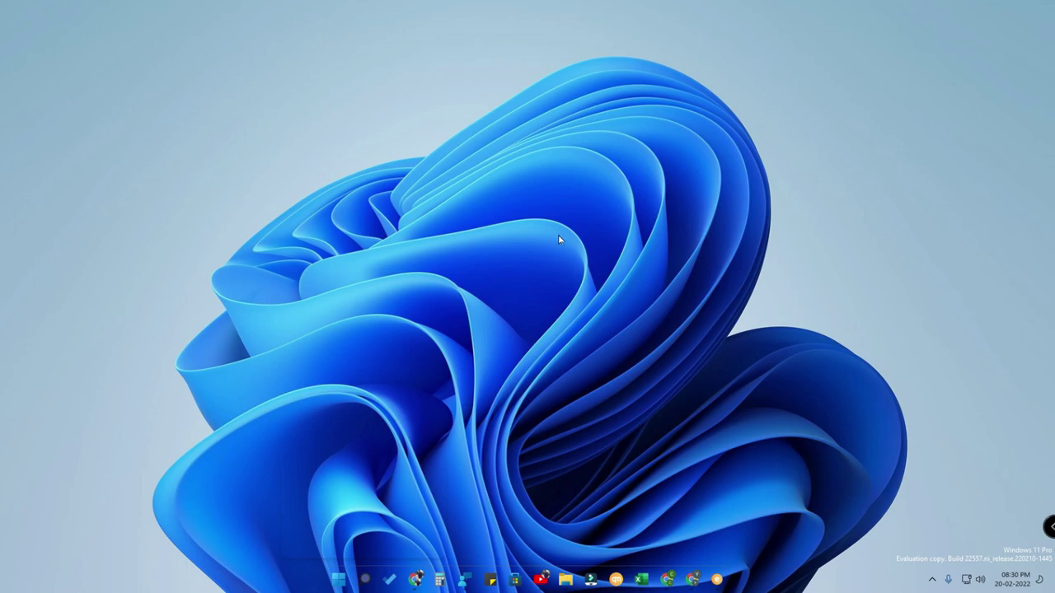
right_click(586, 233)
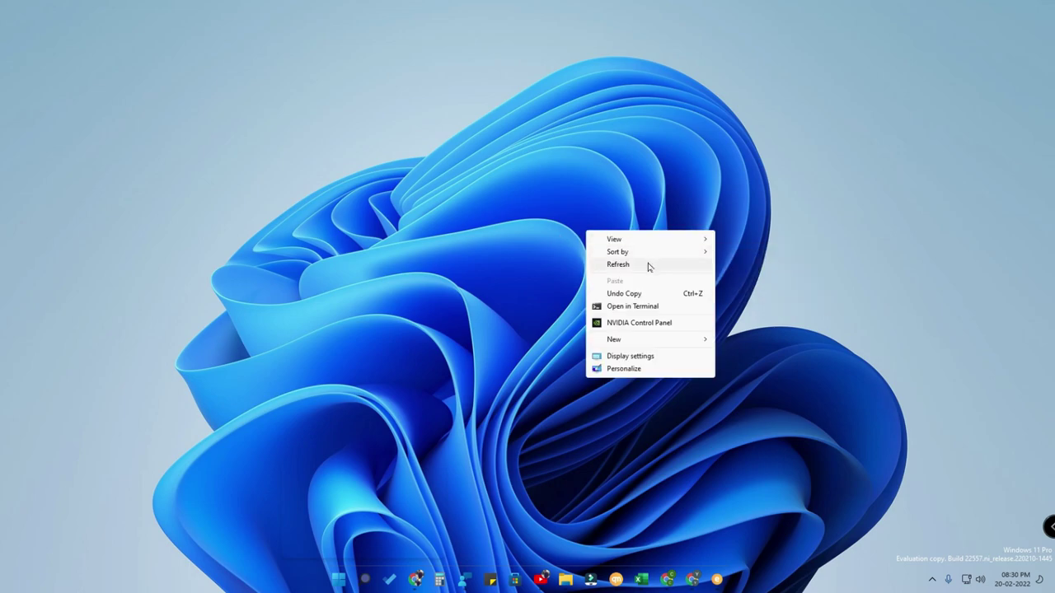
left_click(648, 265)
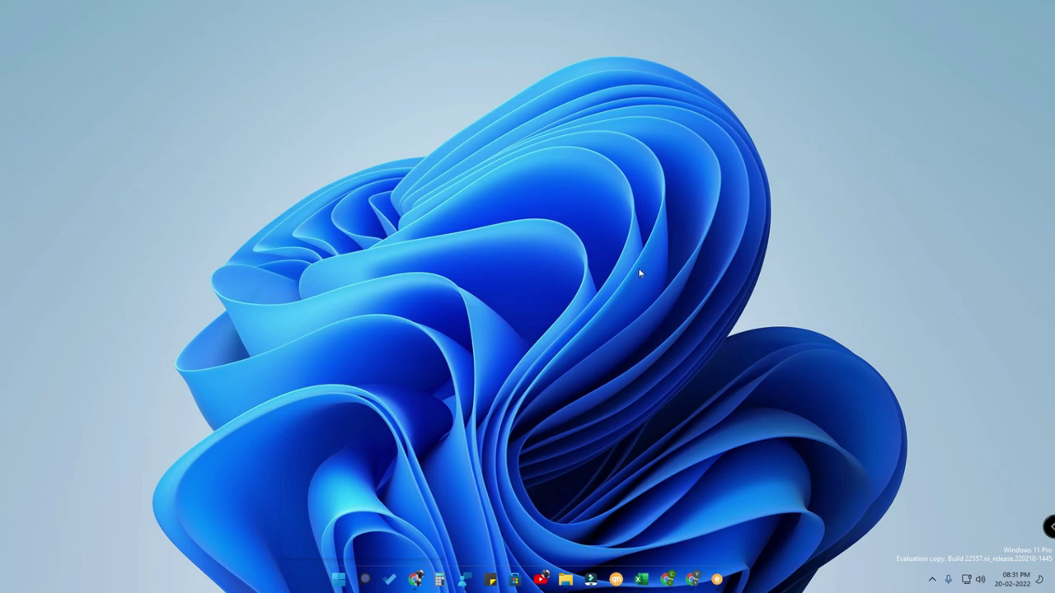
right_click(649, 192)
left_click(682, 226)
right_click(577, 175)
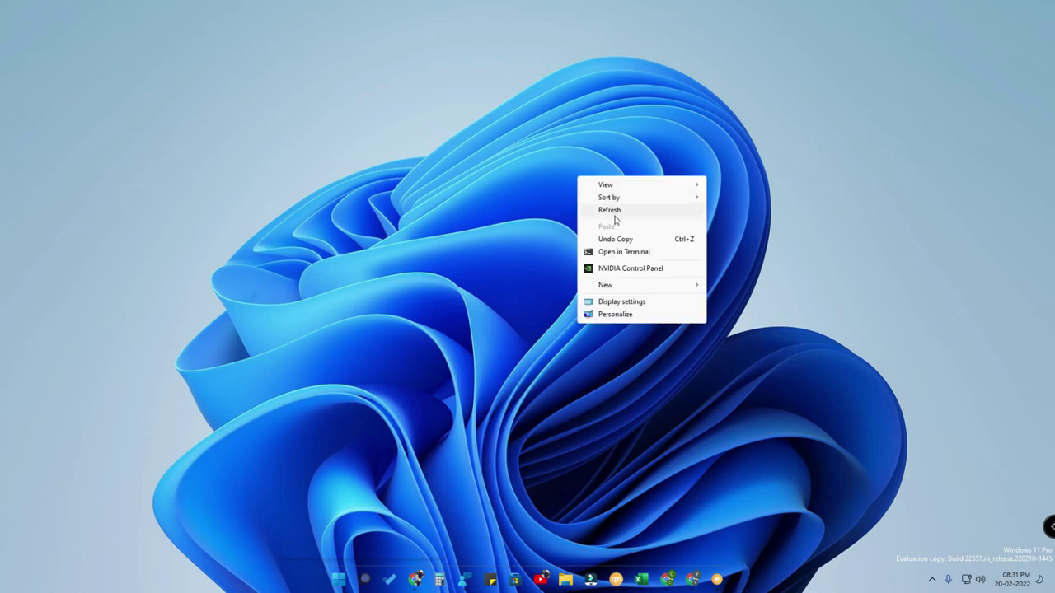
left_click(614, 214)
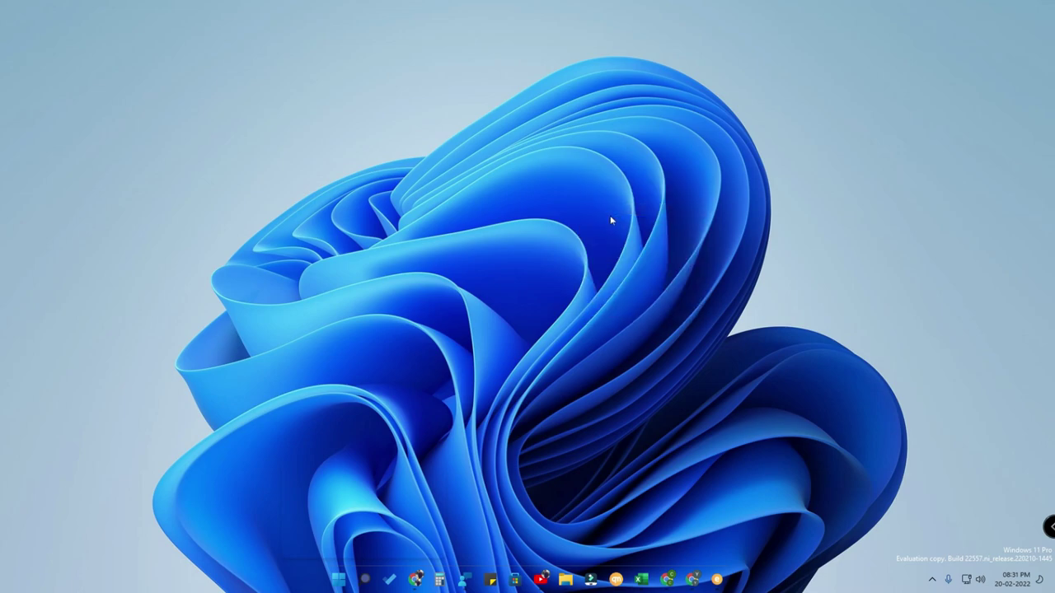